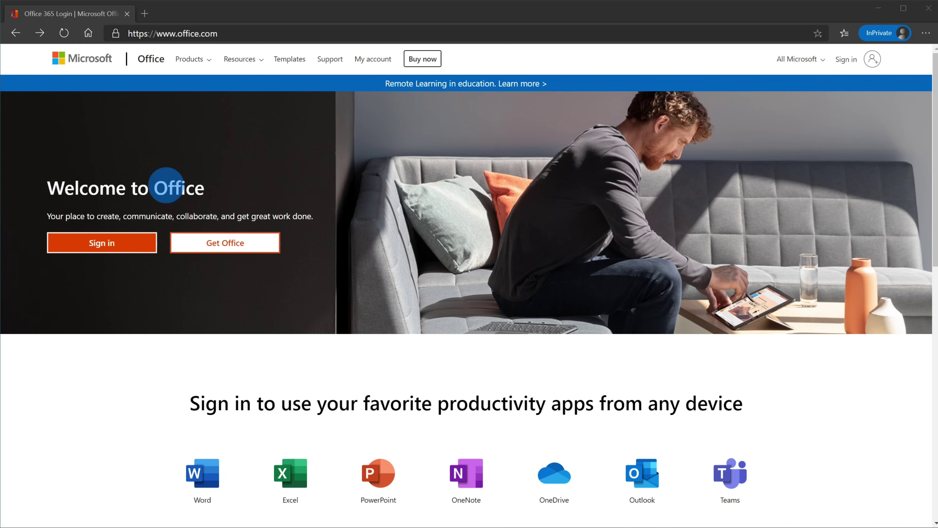
Step: Start signing in to Office and open Sway from the full list of Microsoft 365 apps
click(127, 245)
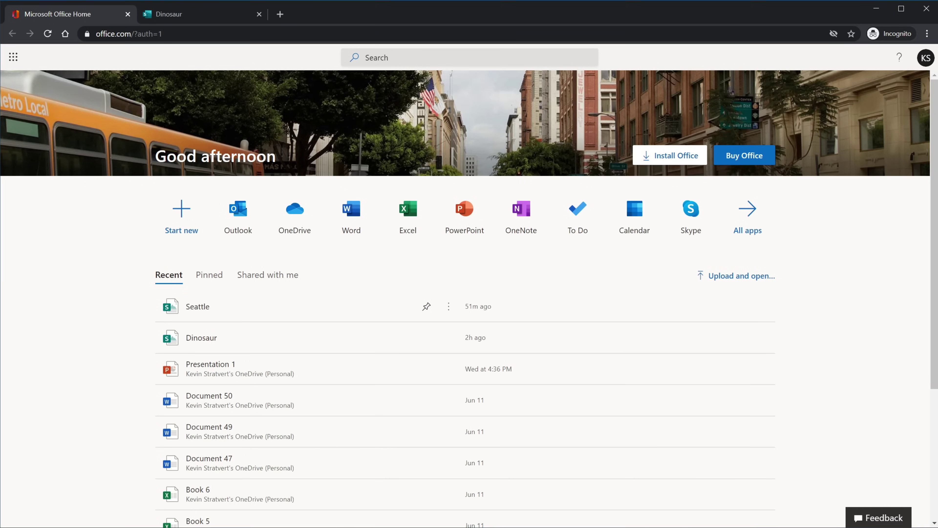
click(911, 271)
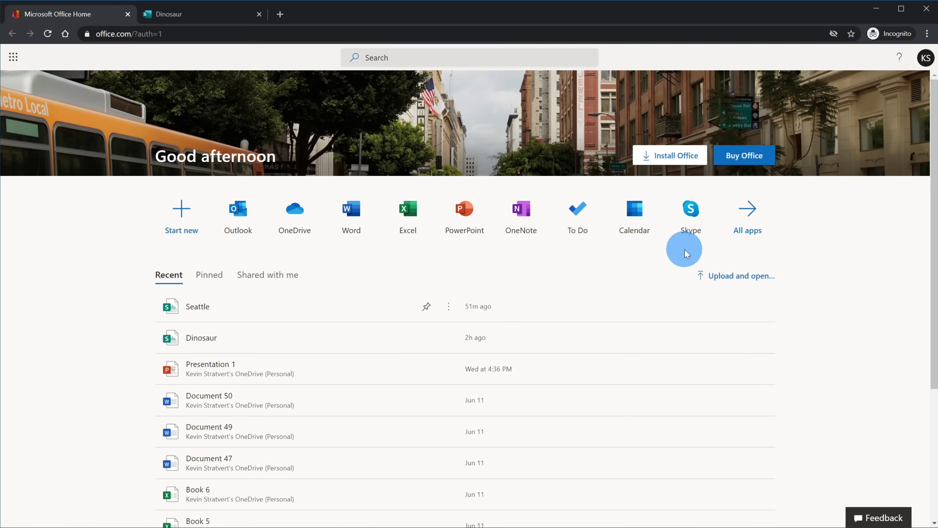
click(761, 211)
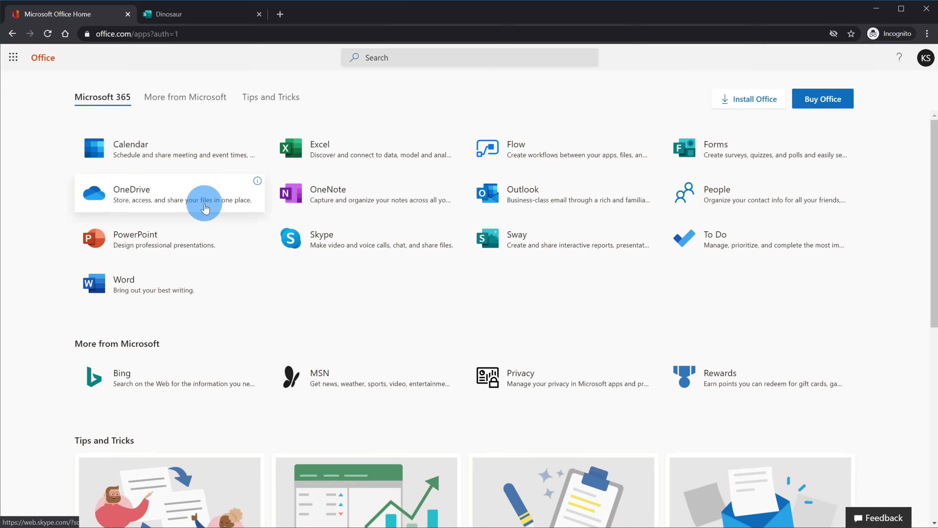
click(14, 58)
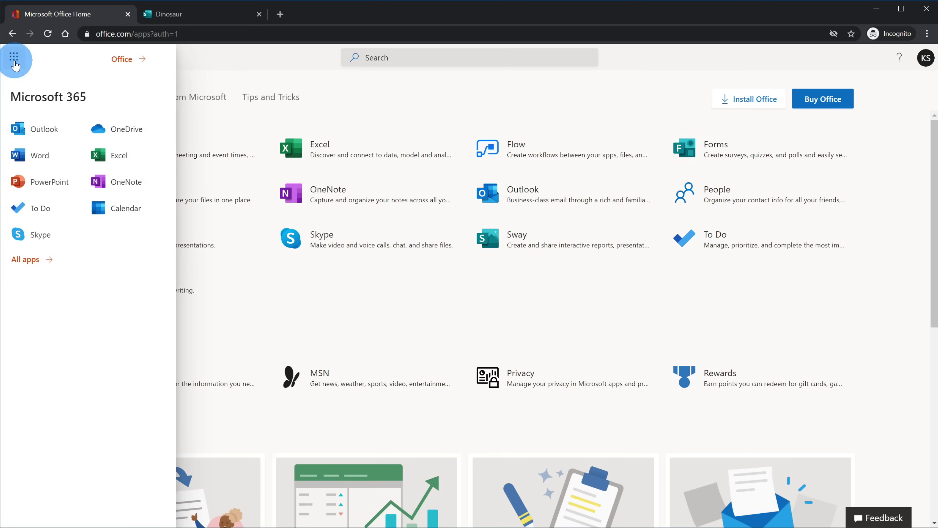
click(24, 260)
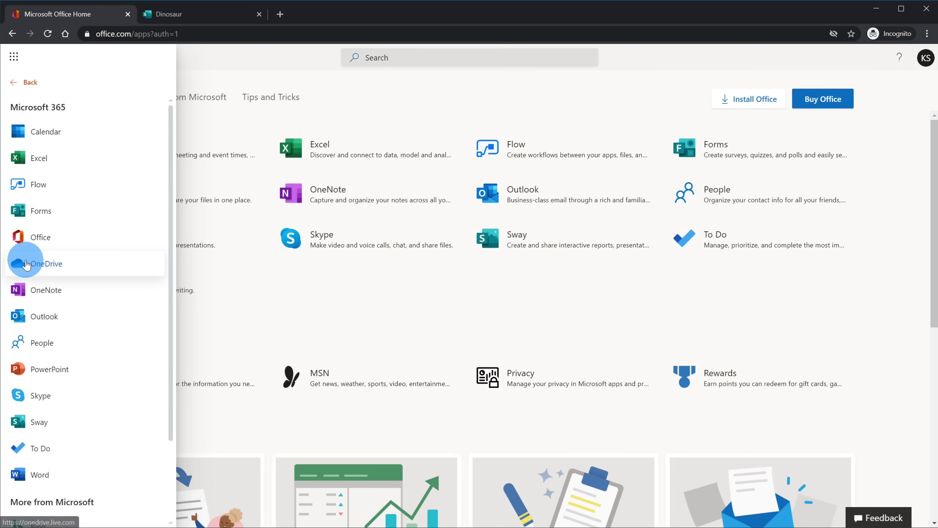
click(77, 424)
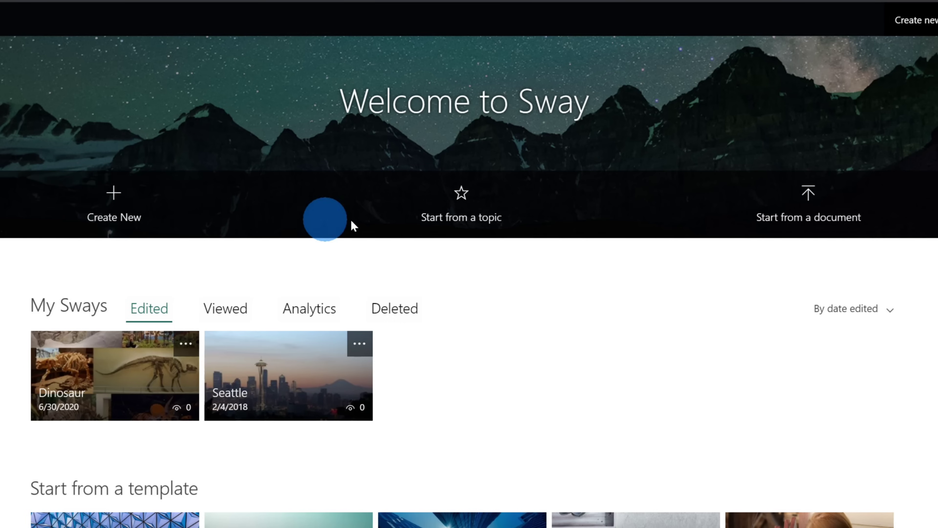
Step: Look at the options for starting a Sway from a topic and from a document, cancelling each one
click(458, 233)
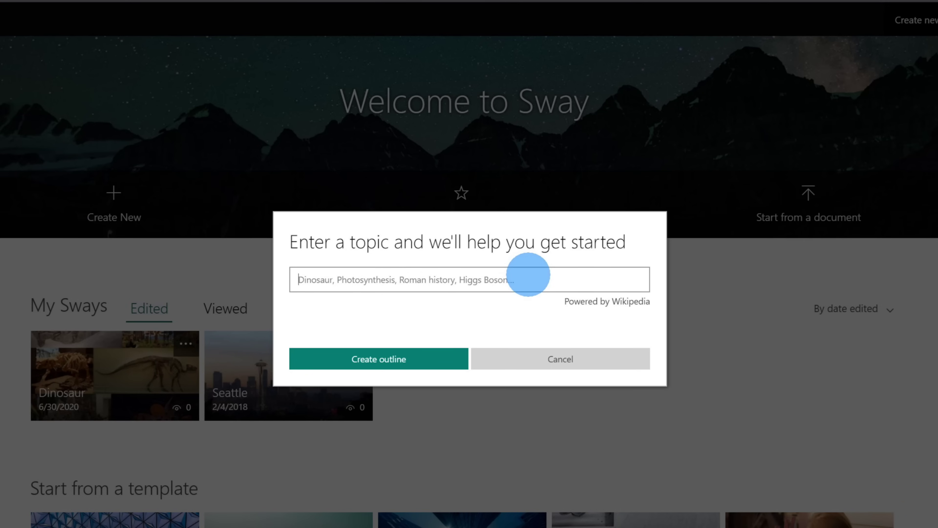
click(579, 364)
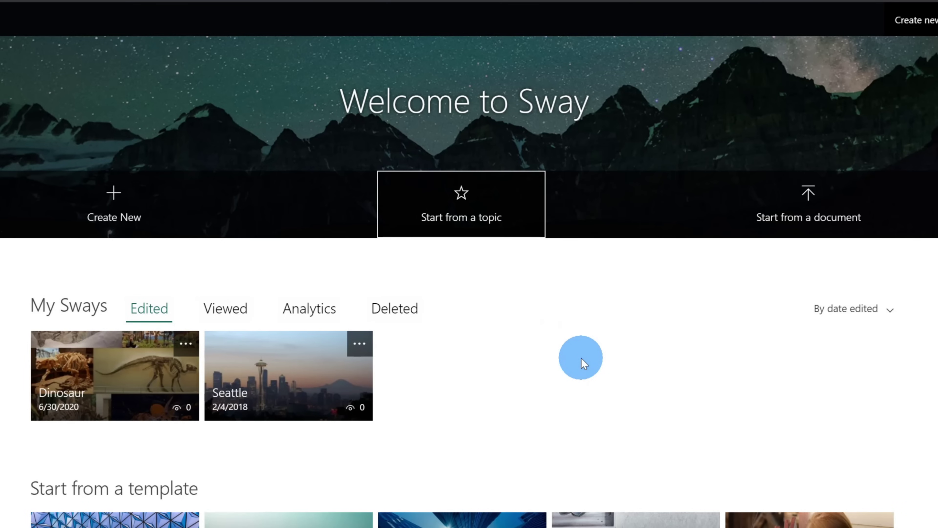
click(807, 238)
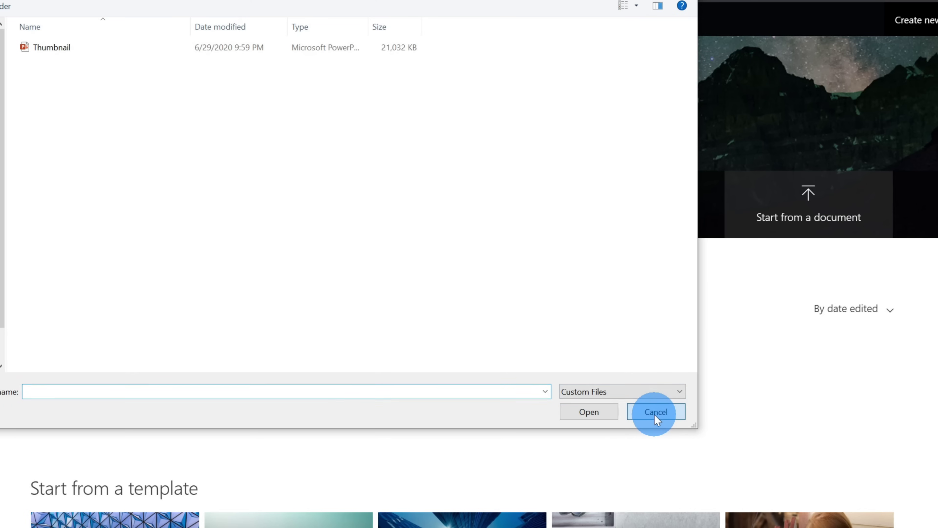
click(654, 415)
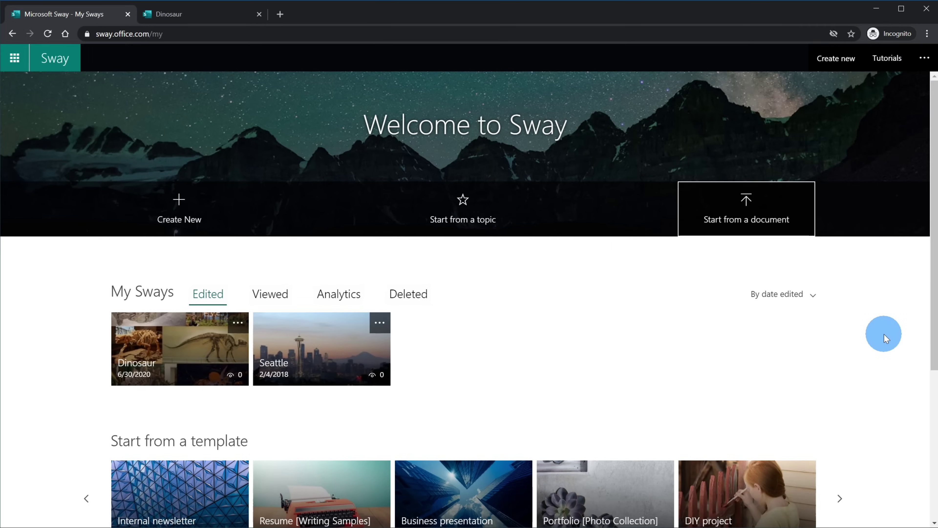
Step: Create a new blank Sway and check its Design view before returning to the Storyline
scroll(885, 336, down, 1)
scroll(885, 334, down, 3)
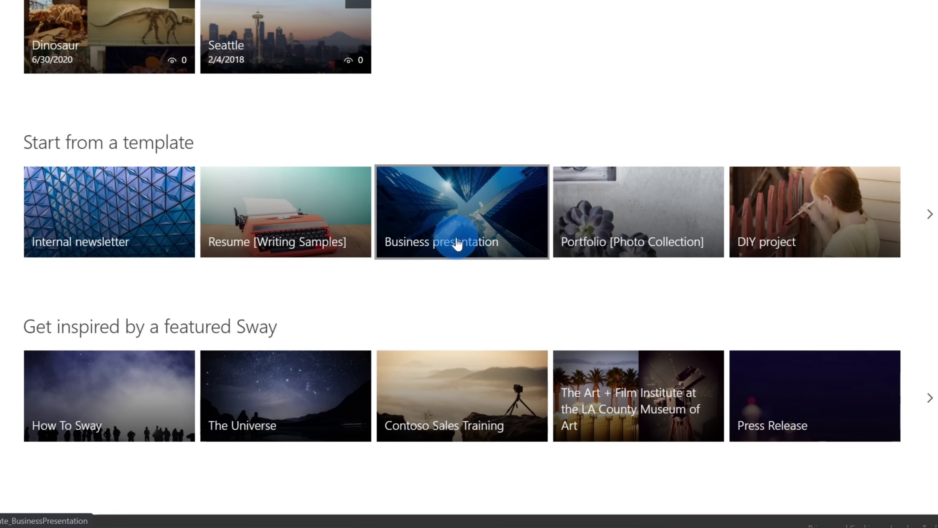
scroll(457, 246, down, 1)
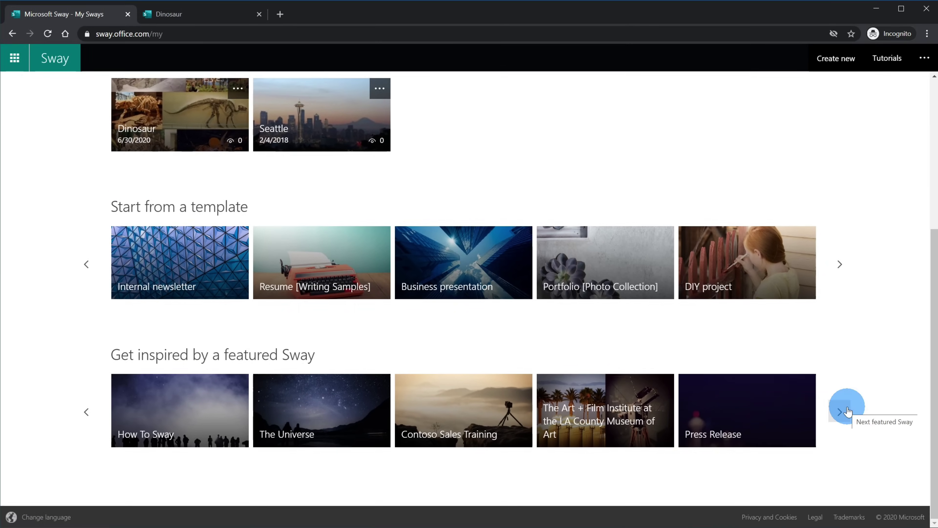
scroll(848, 411, up, 6)
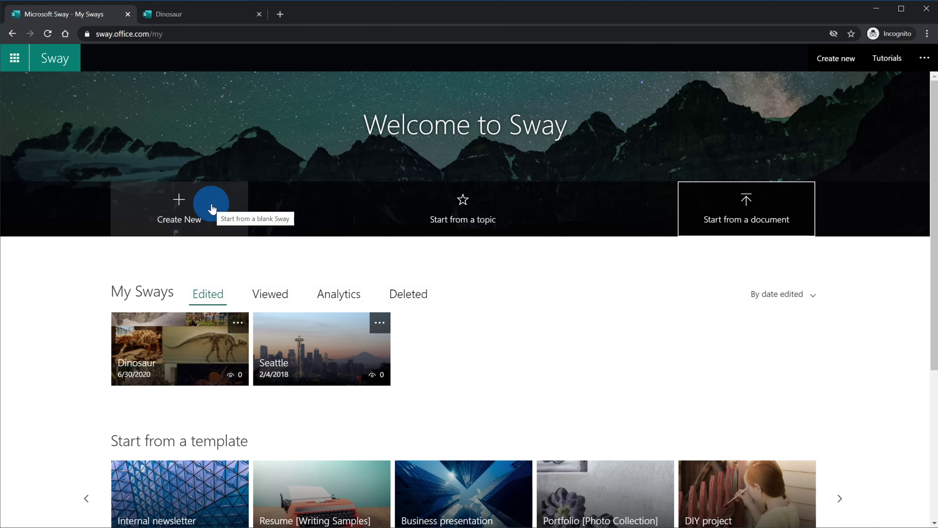
click(224, 201)
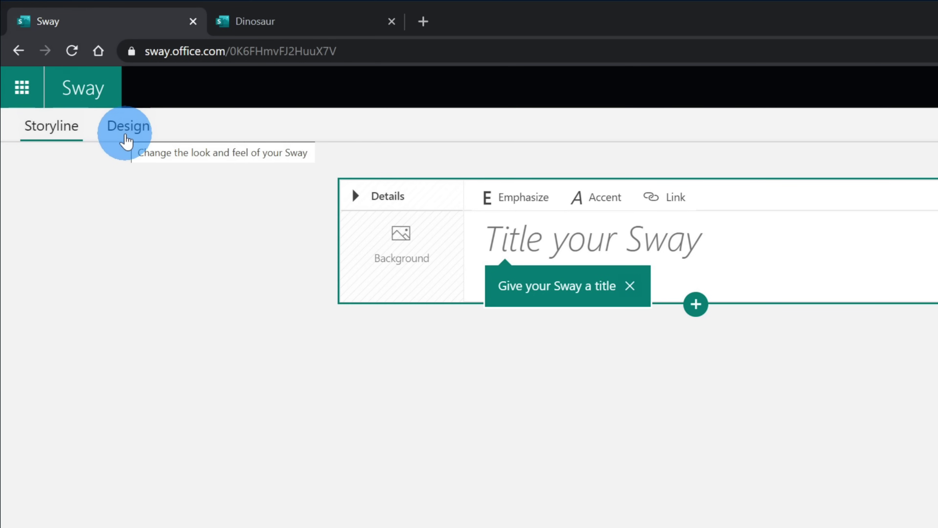
click(127, 142)
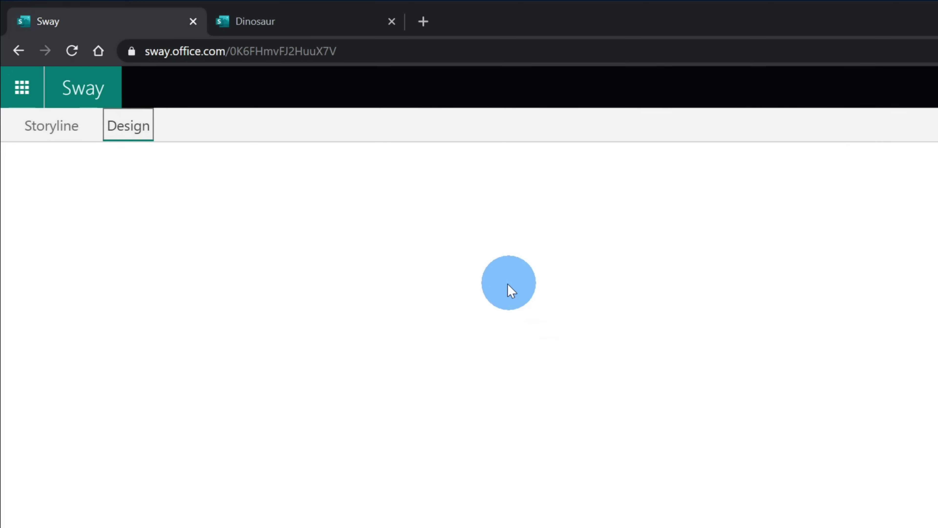
click(70, 140)
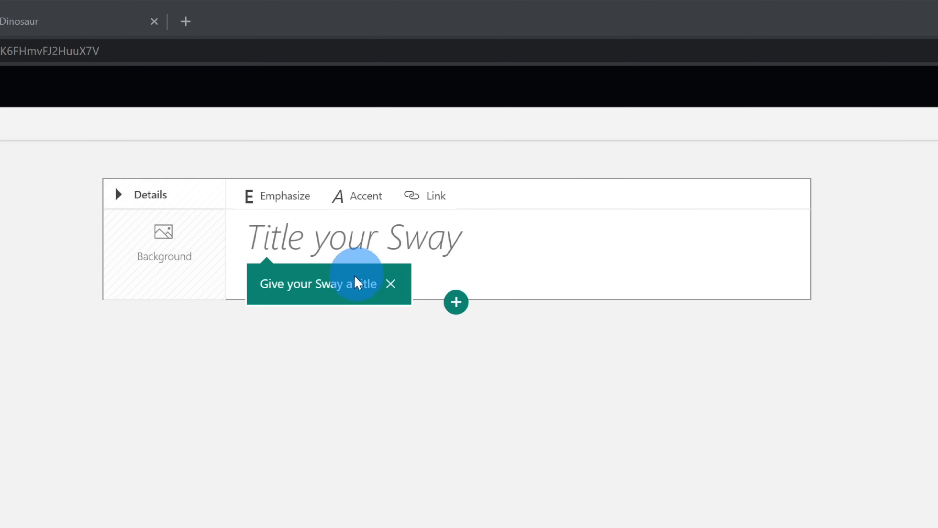
Step: Title the Sway with the presenter's full name followed by "- A super cool guy"
click(384, 239)
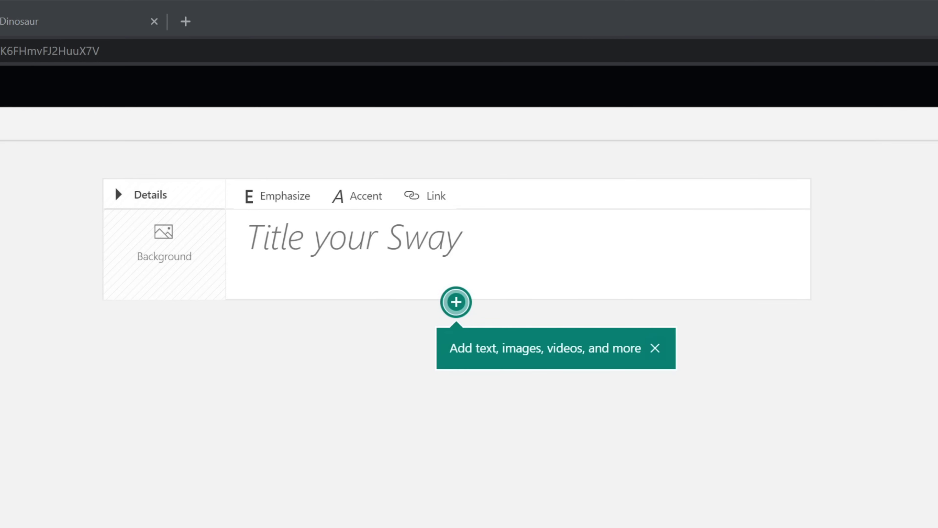
click(382, 245)
text(Kevin Stratvert - A super cool guy)
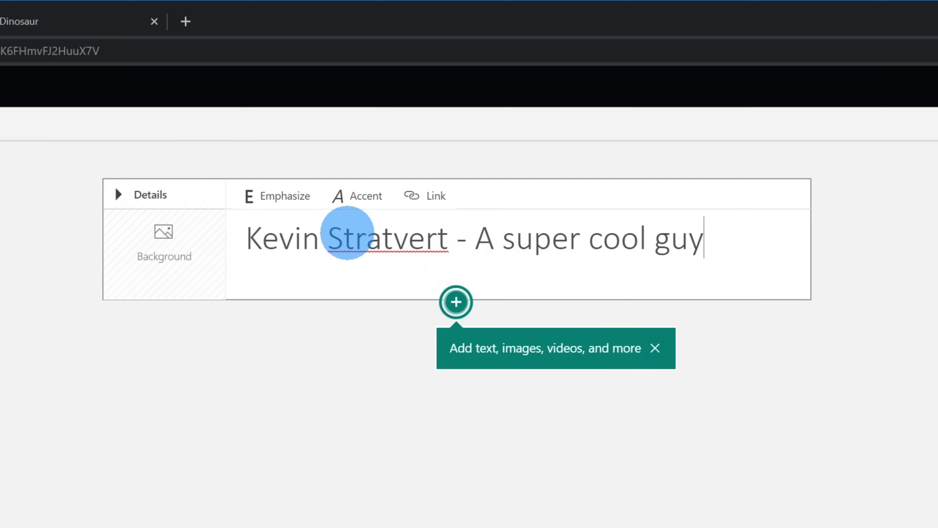
Step: Try Emphasize and Accent formatting on "A super cool guy" in the title, and remove it again
drag(476, 236, 745, 236)
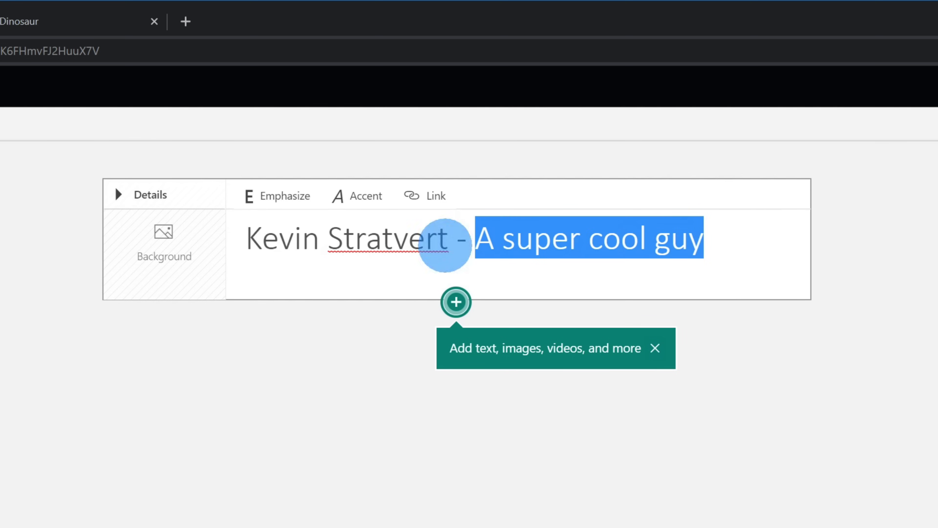
click(267, 208)
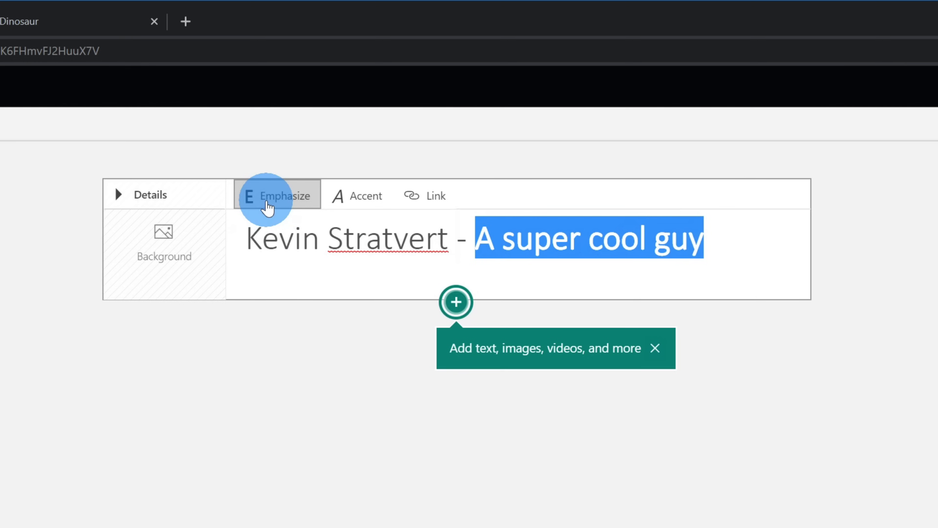
click(354, 202)
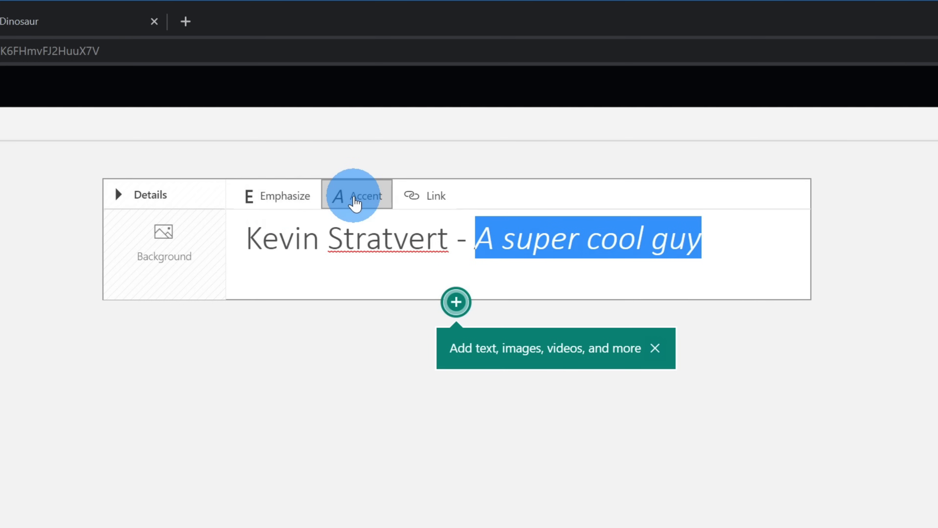
click(353, 202)
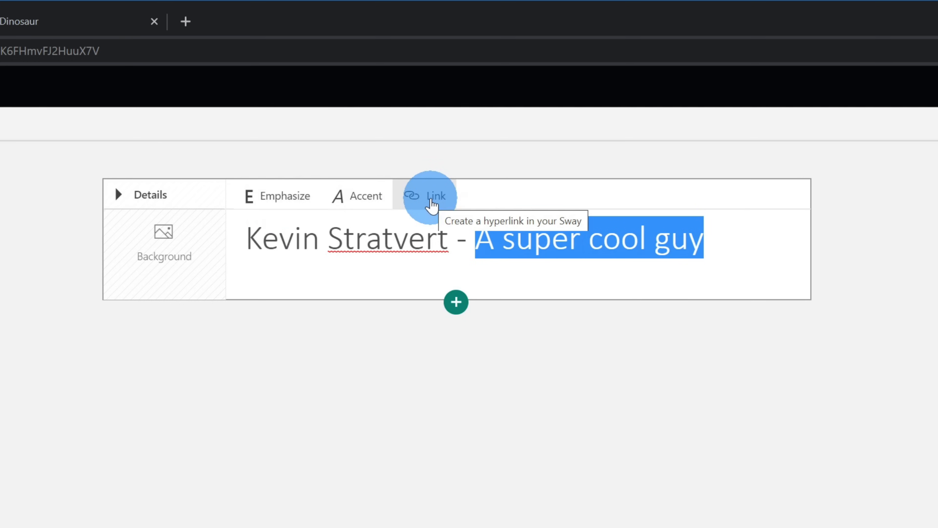
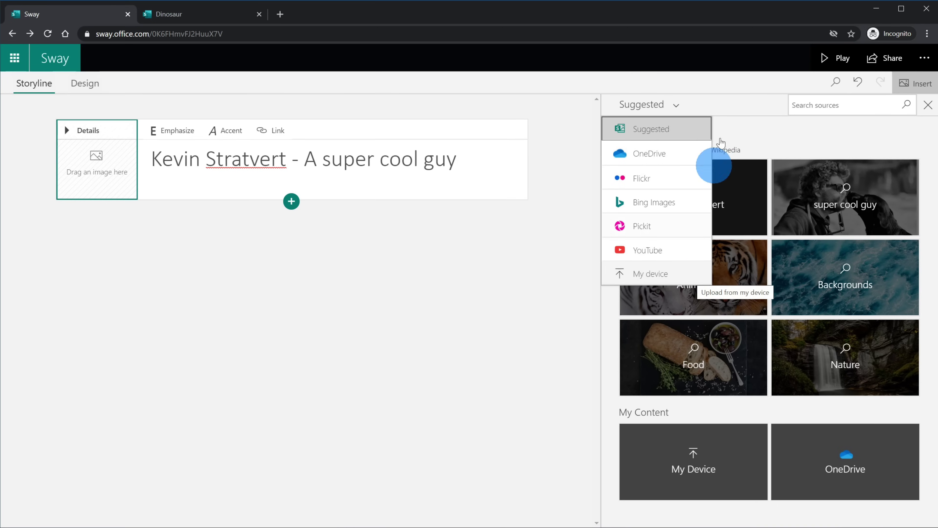
Step: Browse the suggested Backgrounds images and the available image sources for the title card, and leave the image search
click(747, 128)
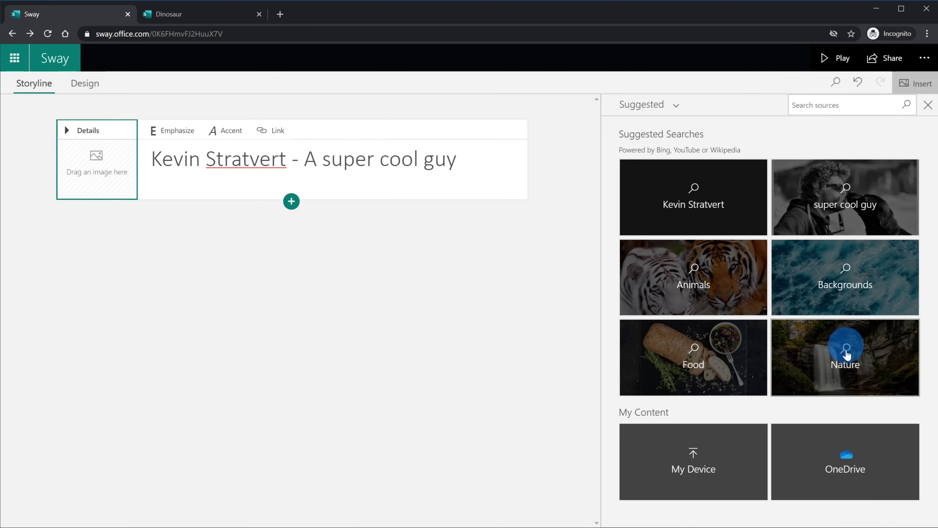
click(866, 273)
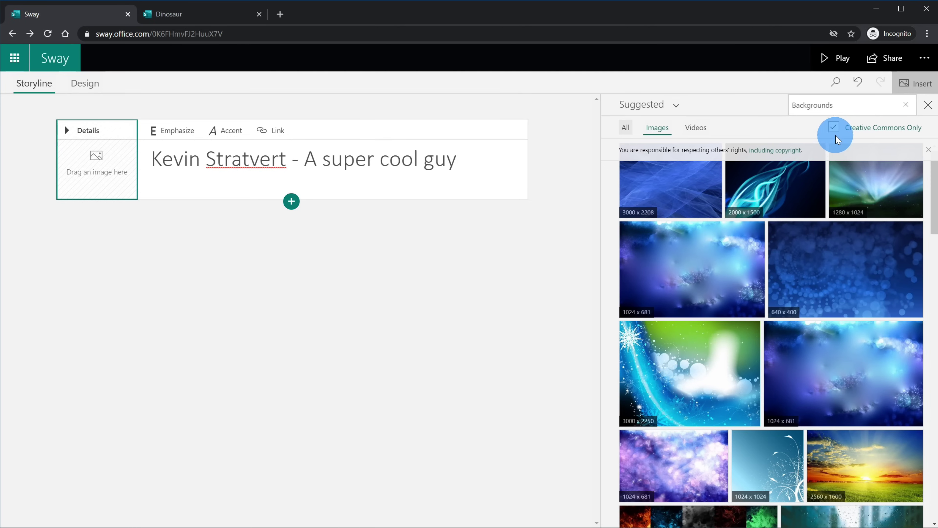
click(677, 106)
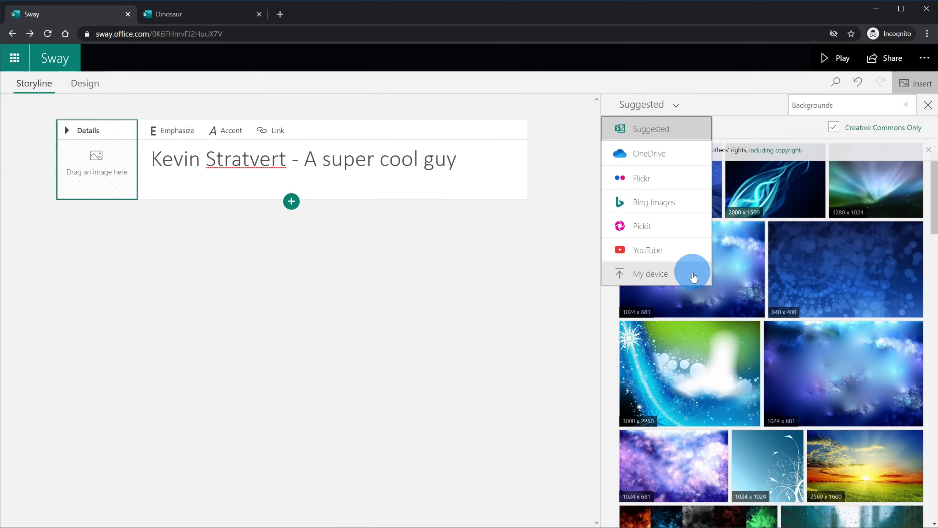
click(742, 104)
click(928, 106)
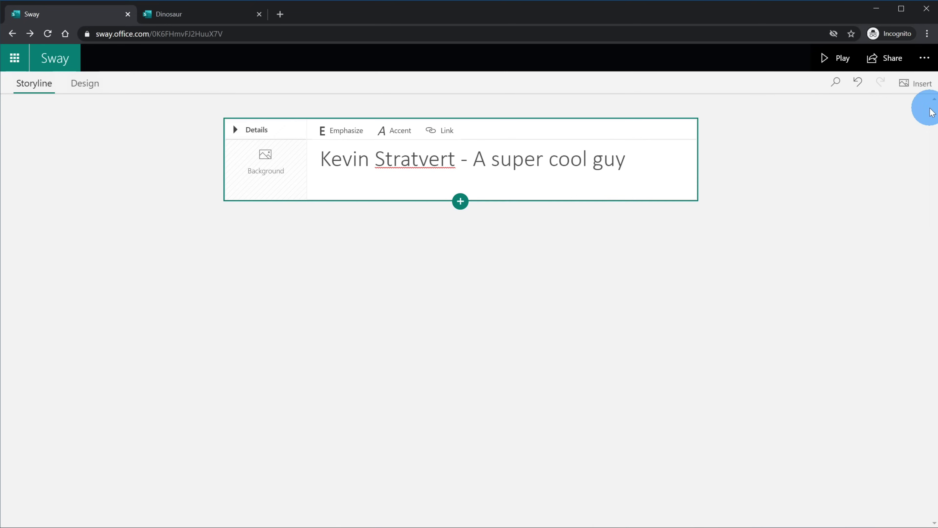
Step: Add the portrait photo as the title card's background and set its focus point on the man's face
drag(937, 145, 272, 175)
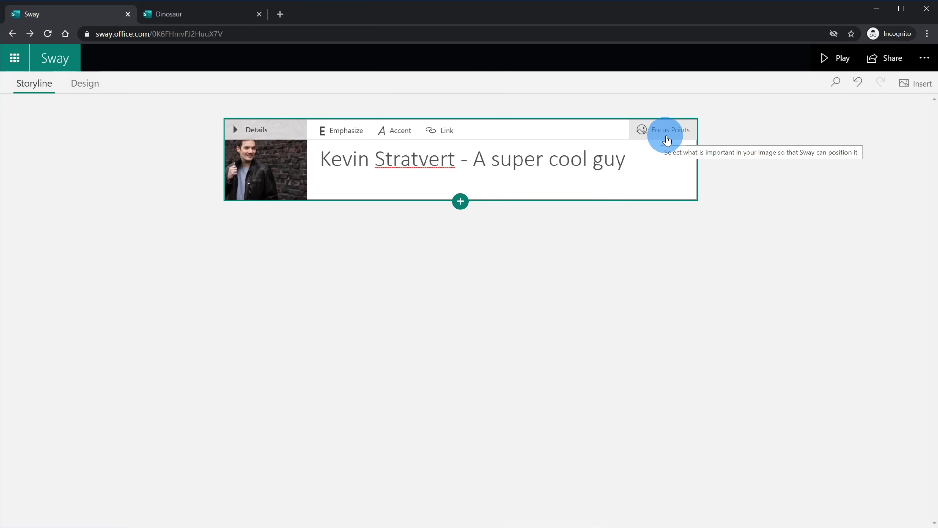
click(656, 141)
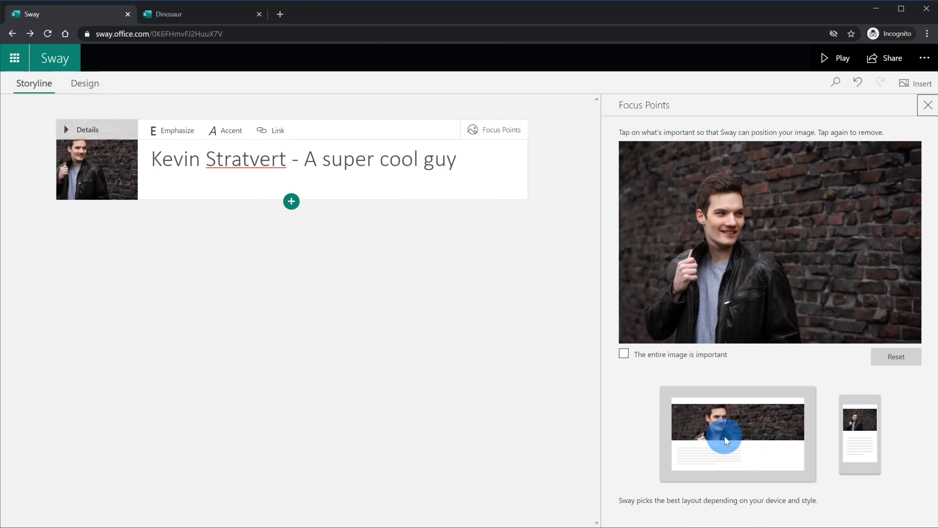
click(726, 220)
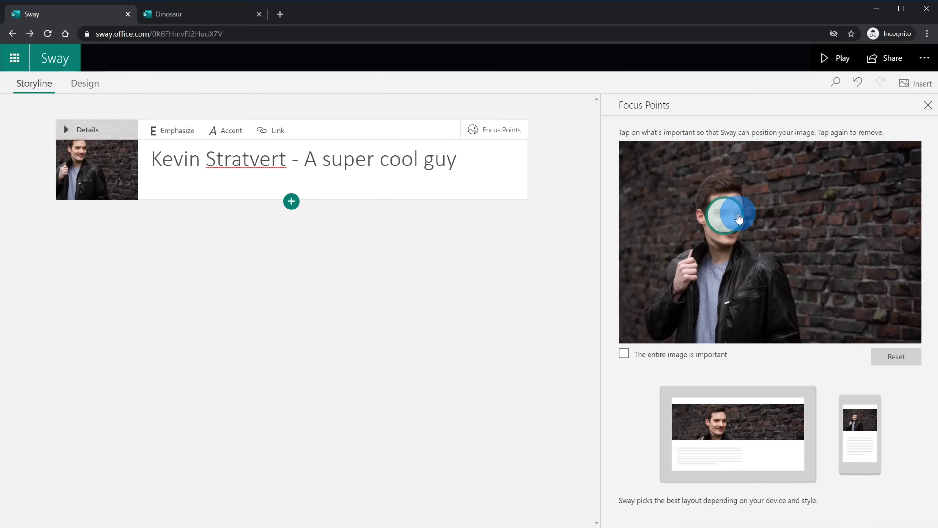
click(727, 219)
click(733, 327)
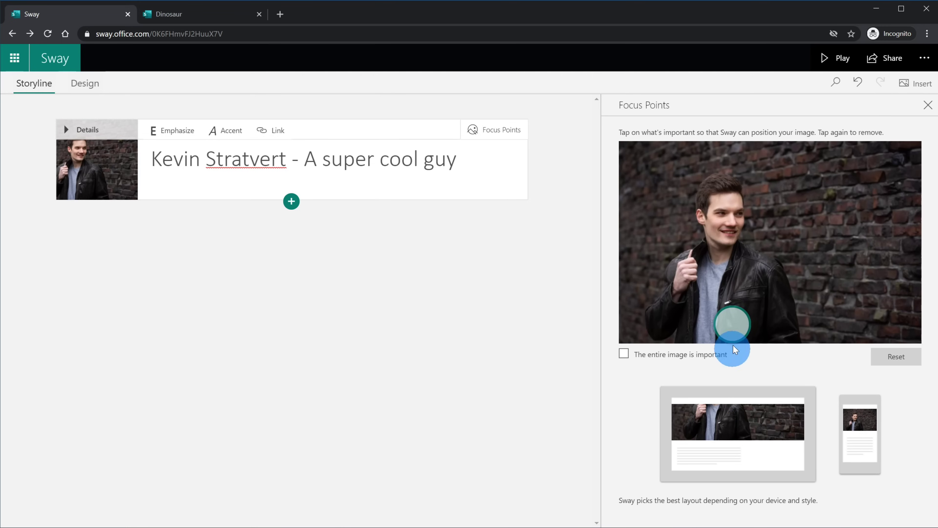
click(733, 322)
click(727, 221)
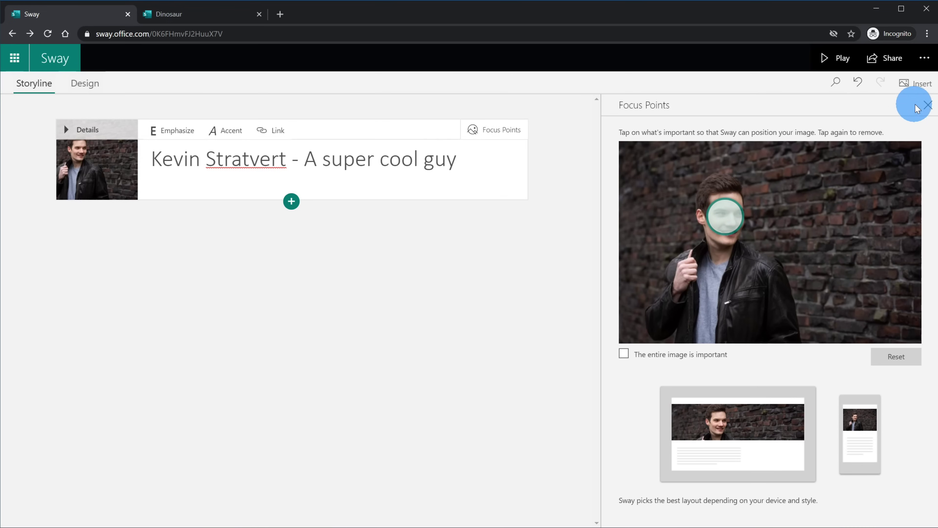
click(927, 106)
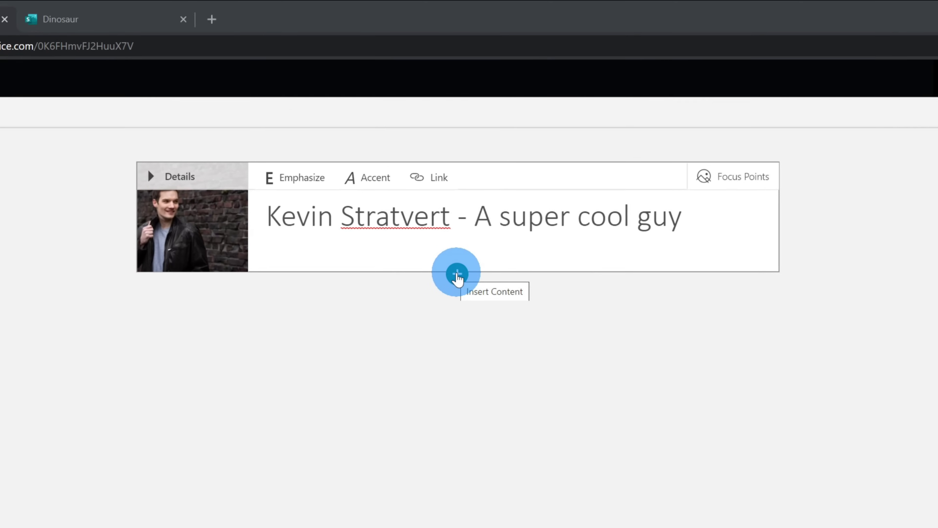
Step: Review the Text, Media and Group content types available below the title card, and insert a text card there
click(457, 283)
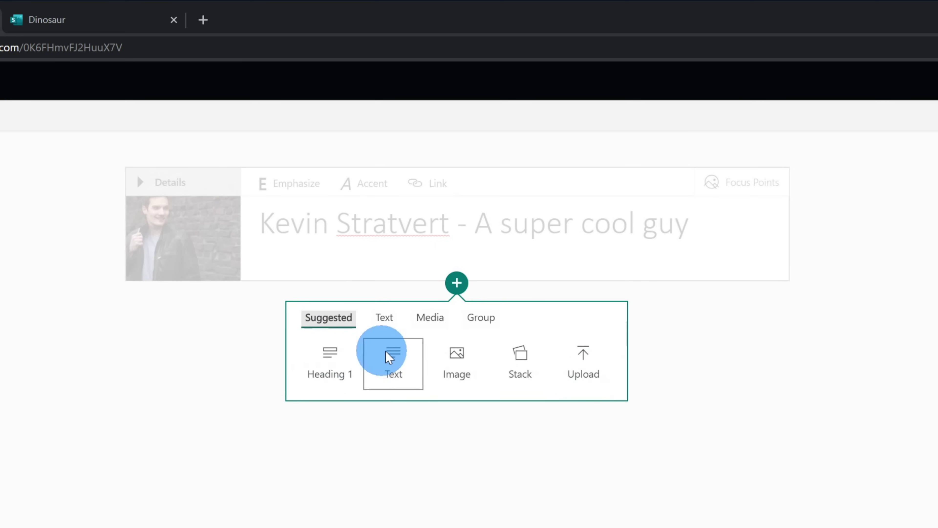
click(391, 318)
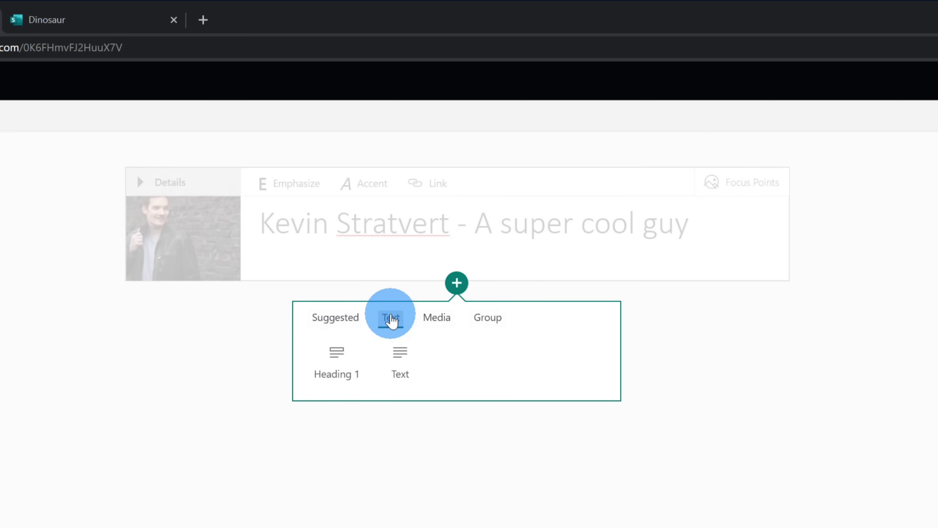
click(442, 320)
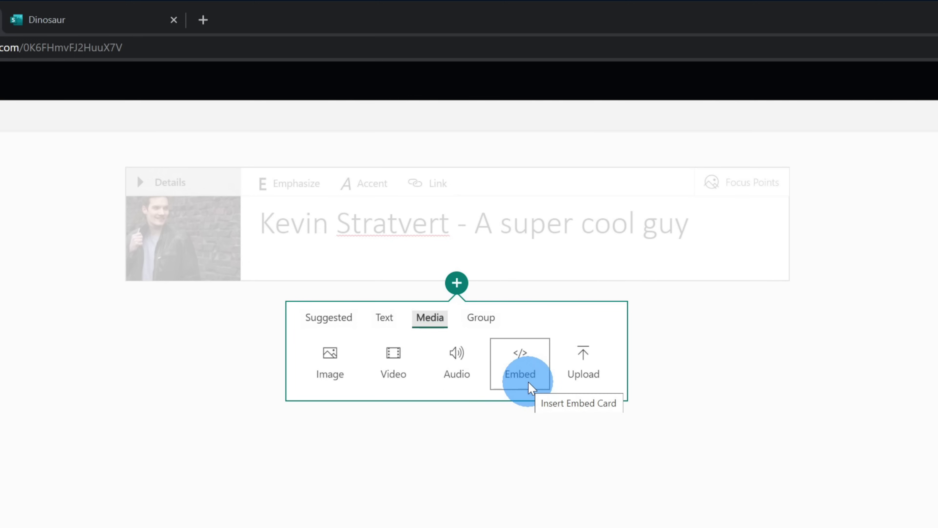
click(482, 319)
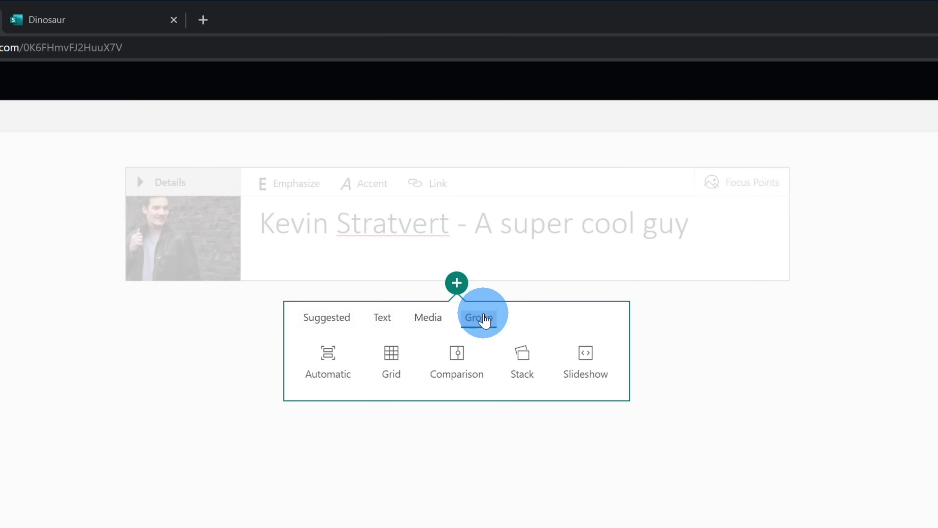
click(386, 318)
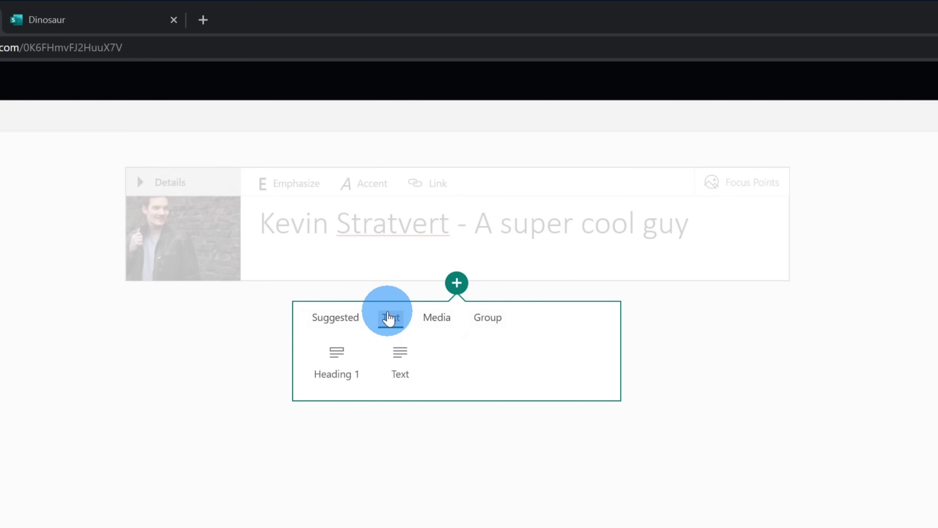
click(399, 365)
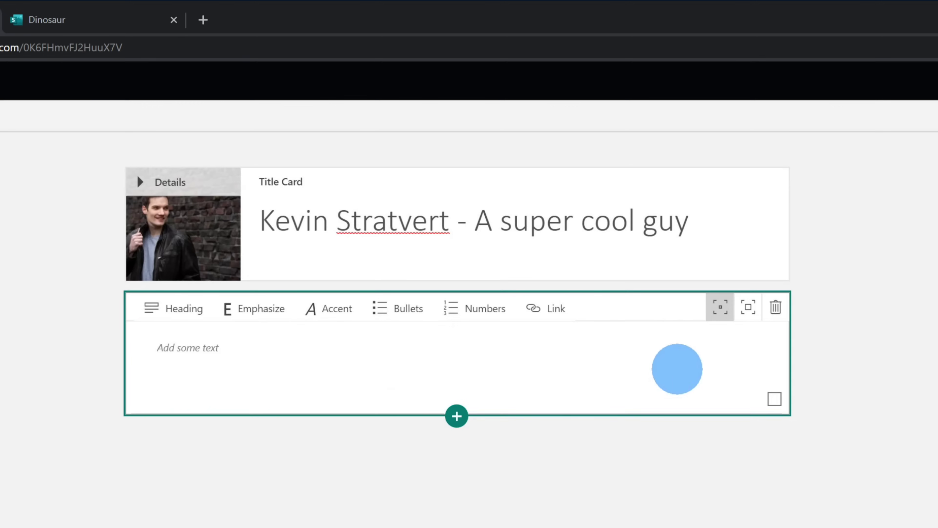
Step: Write the biography from "I was born in New York City" to "Maybe my next stop is Hawaii?" and raise the card's emphasis one level above Subtle
click(431, 343)
text(I was born in New York City and grew up next door in New Jersey. I went to school in Michigan and then moved out to Seattle to work at Microsoft. Maybe my next stop is Hawaii?)
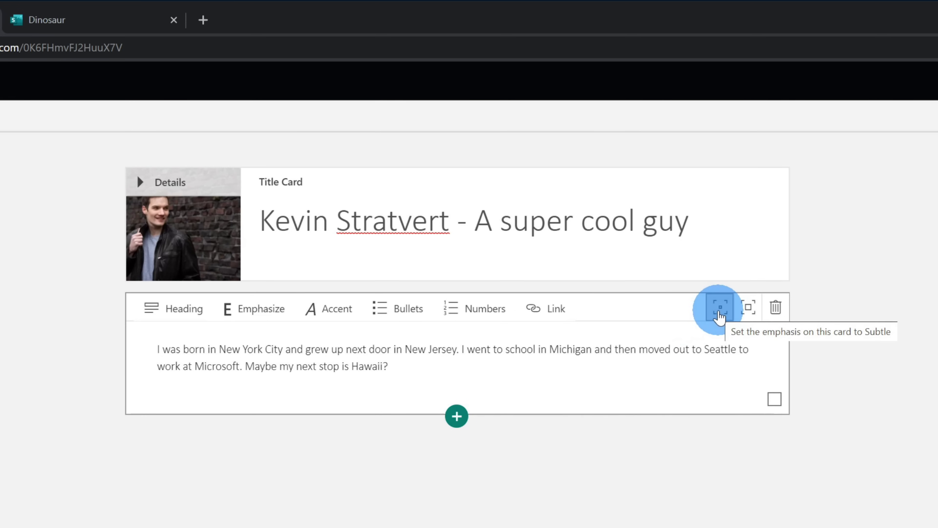
click(747, 314)
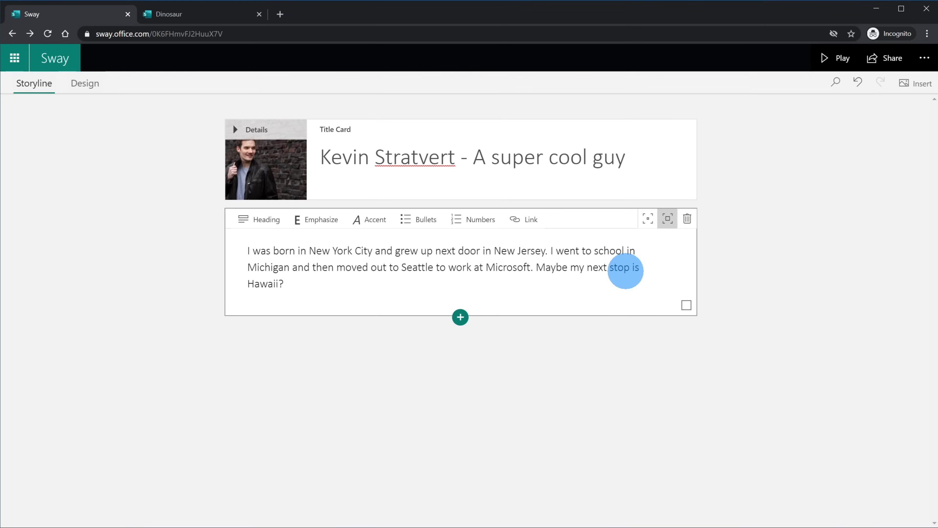
Step: Insert an image card with the photo of the man handling a camera, captioned with his first name and "preparing gimbal for stabilized video"
click(460, 316)
click(460, 373)
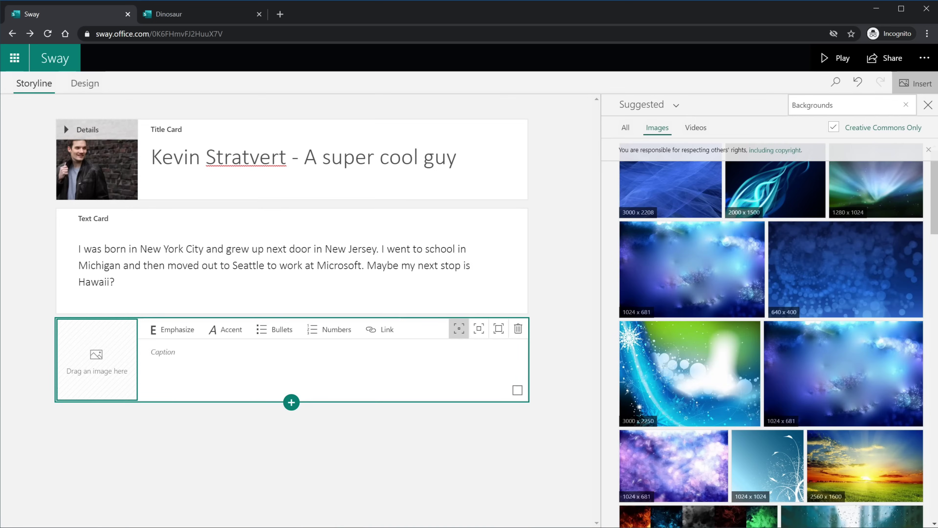
drag(209, 325, 105, 374)
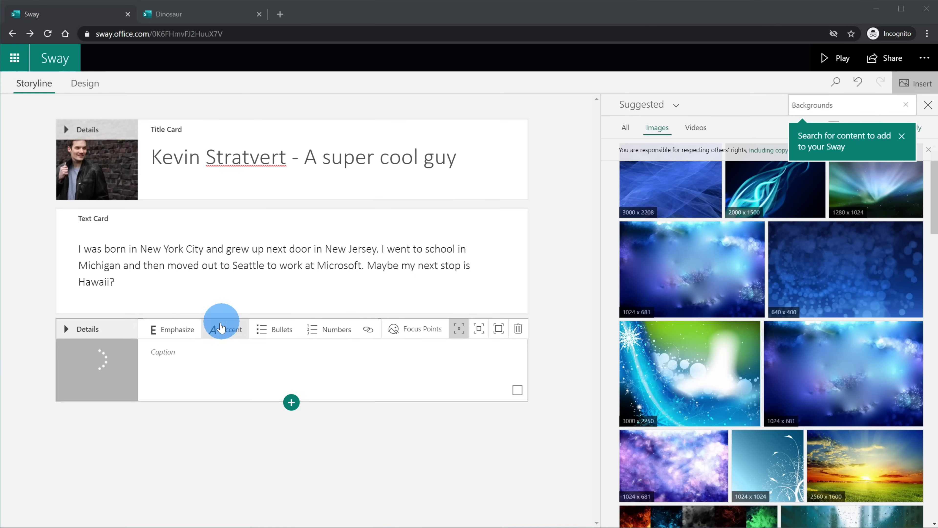
click(188, 352)
text(Kevin preparing gimbal for stabilized video)
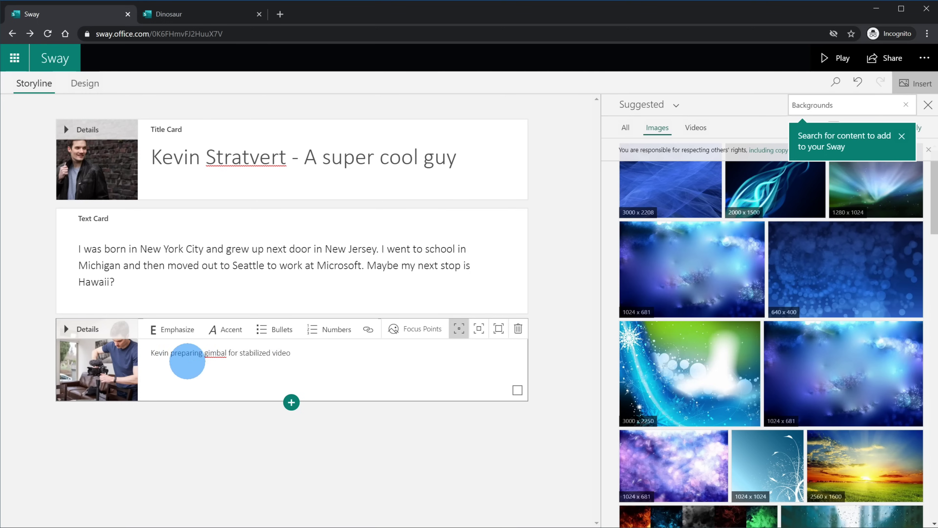
Step: Set focus points on the man's face and on the camera in the image card's photo
click(409, 339)
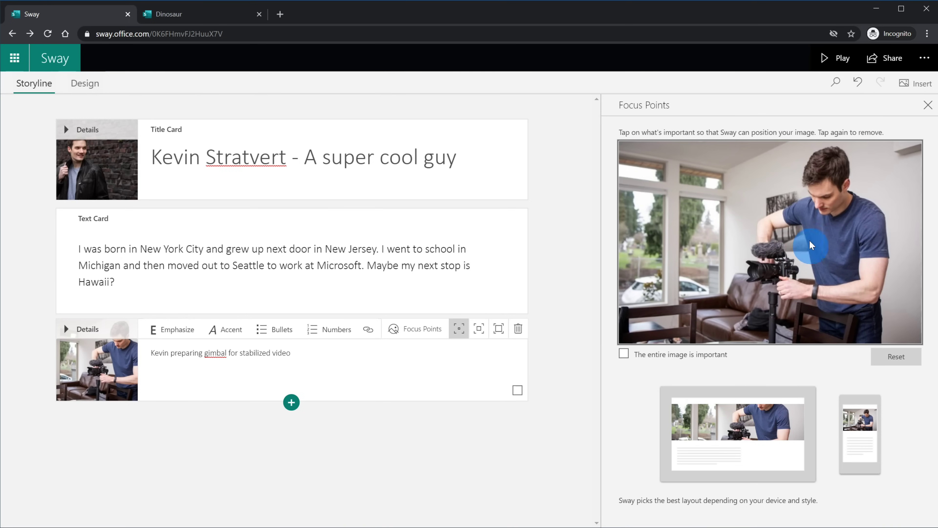
click(827, 191)
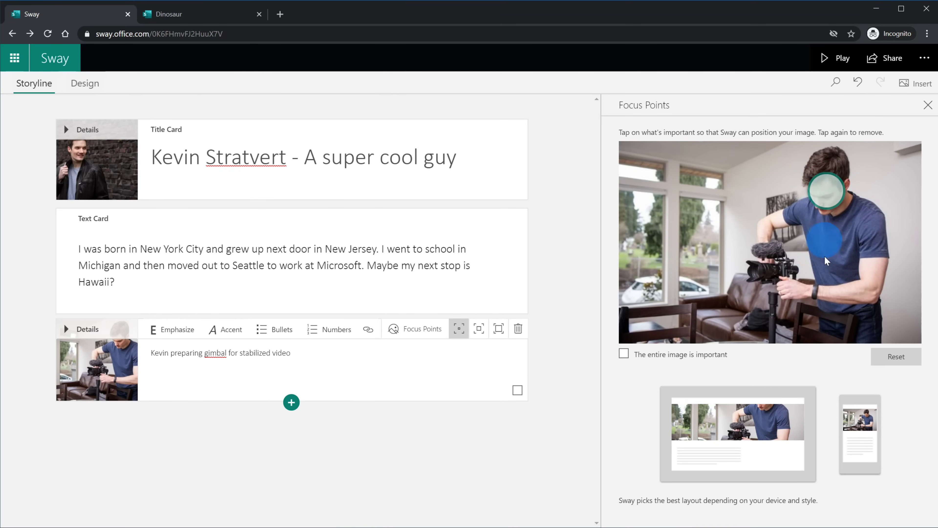
click(775, 286)
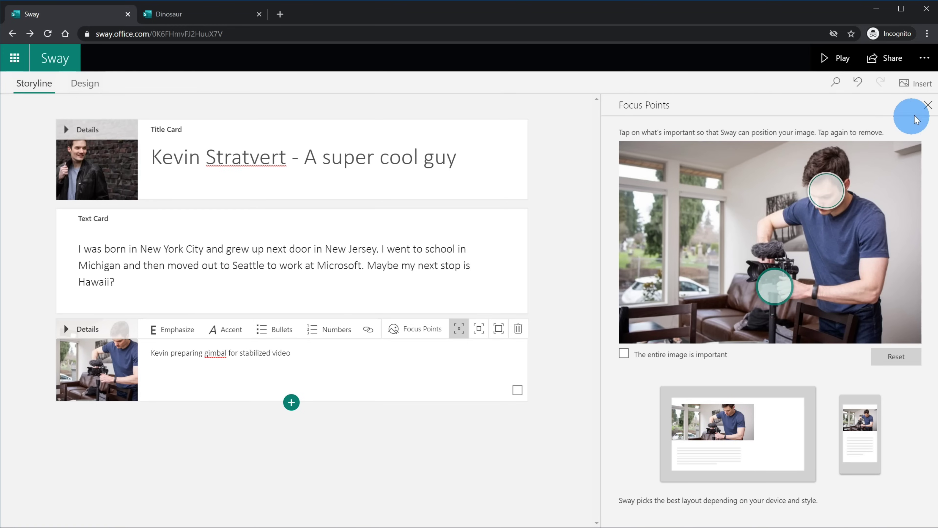
click(930, 106)
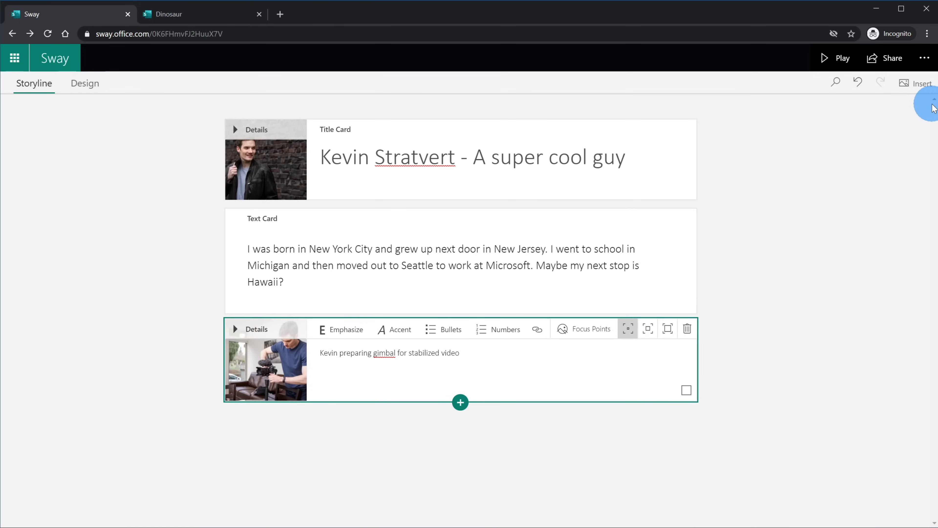
Step: Insert a Heading 1 card below the image card with the heading "How I ended up at Microsoft"
click(460, 404)
click(370, 460)
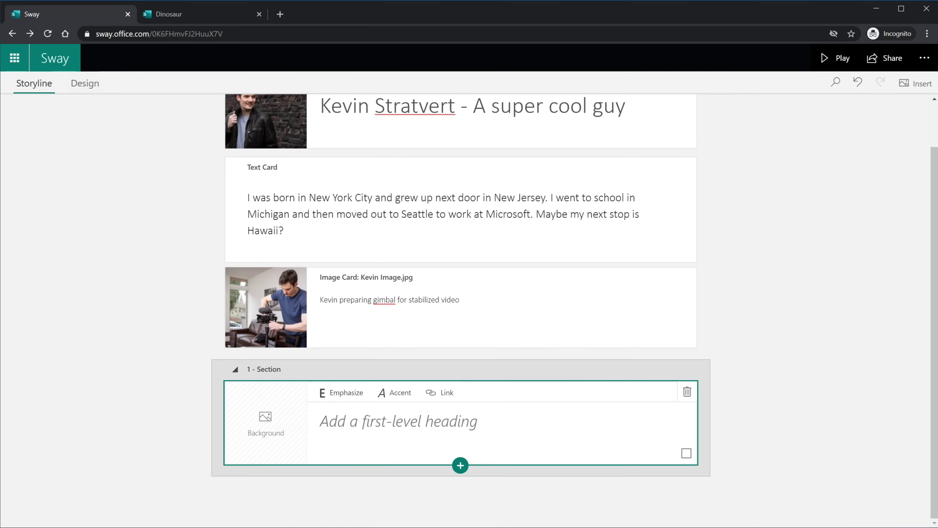
click(472, 415)
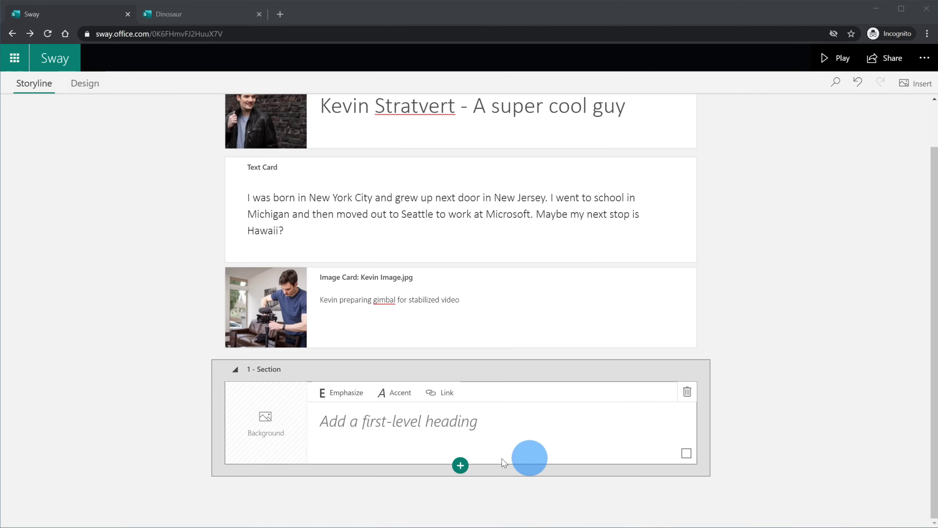
click(377, 429)
text(How I ended up at Microsoft)
Step: Search the suggested images for "microsoft" and add the 3006 x 1691 photo of the Microsoft building sign as the heading card's background
click(264, 425)
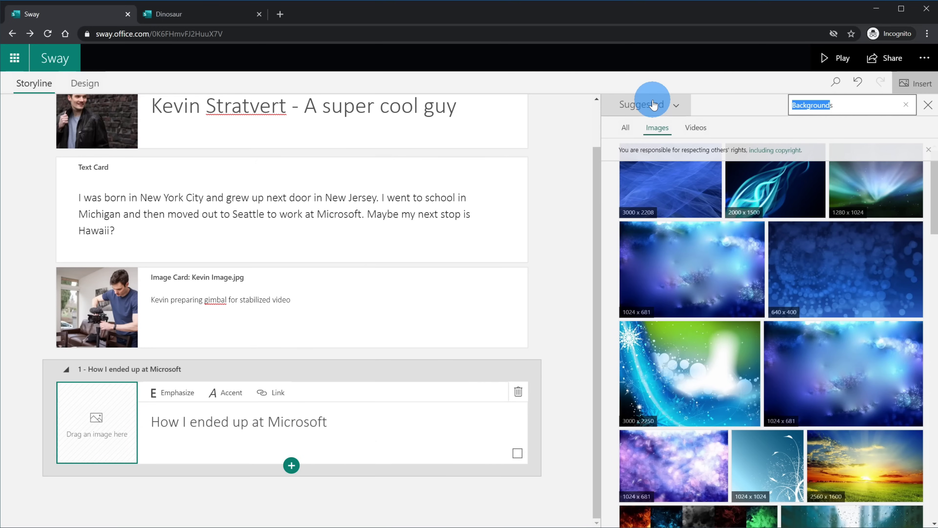
text(mics)
key(Return)
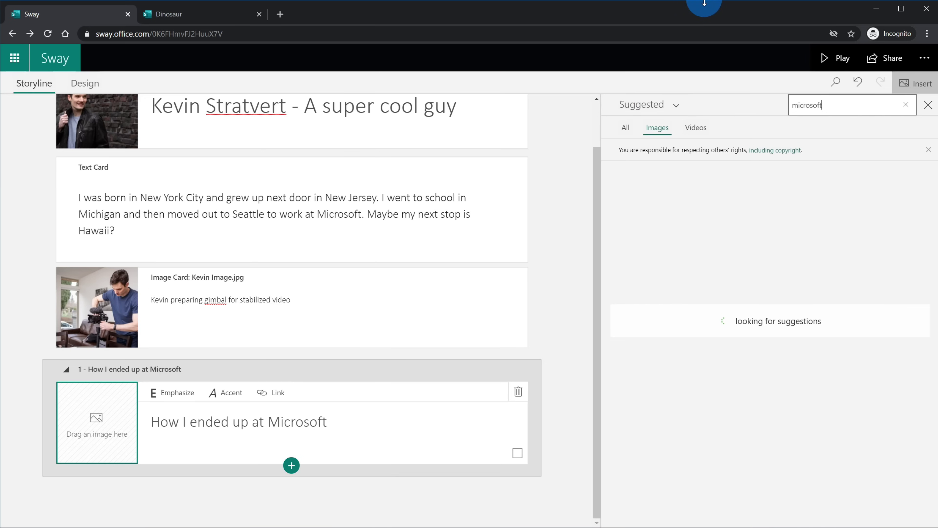
scroll(774, 333, down, 5)
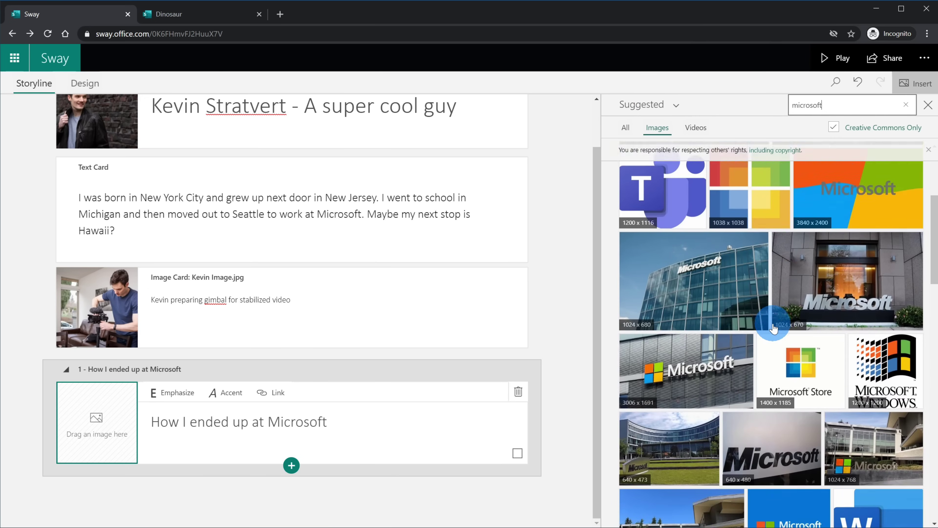
scroll(775, 326, up, 5)
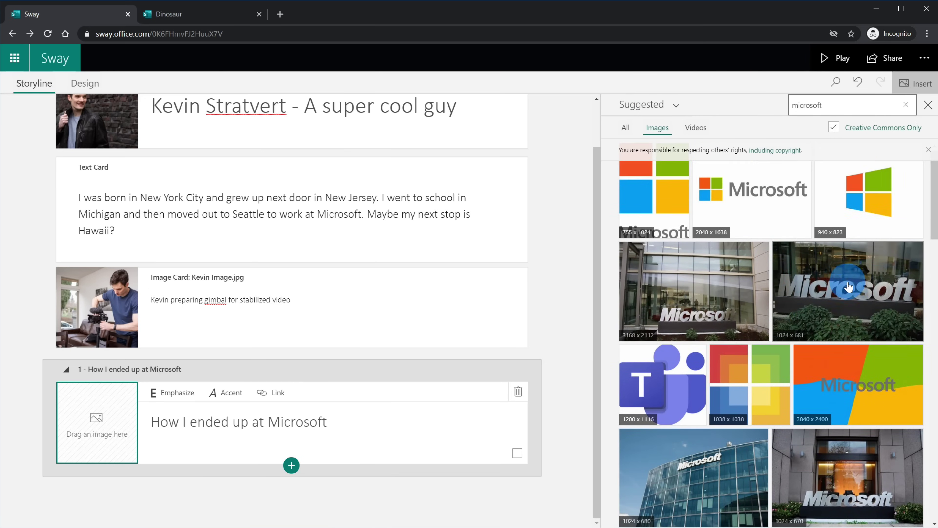
scroll(835, 292, down, 7)
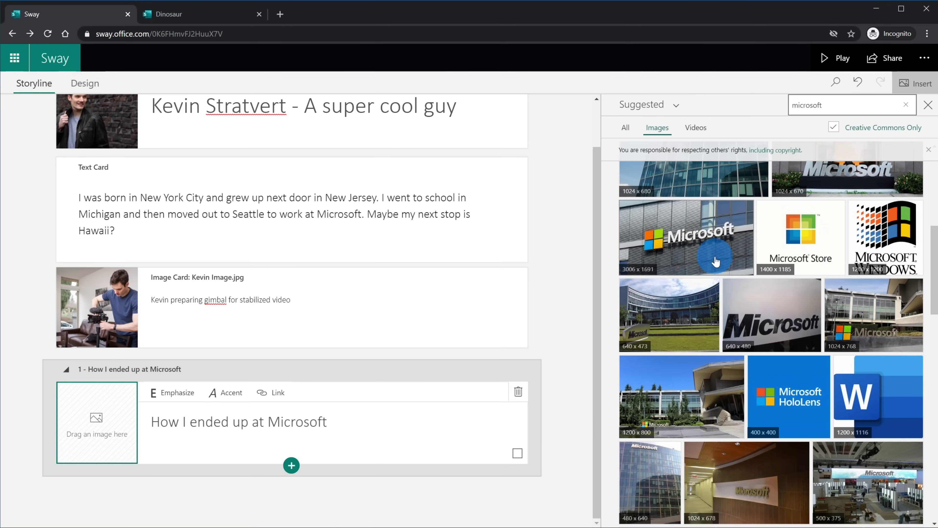
click(716, 260)
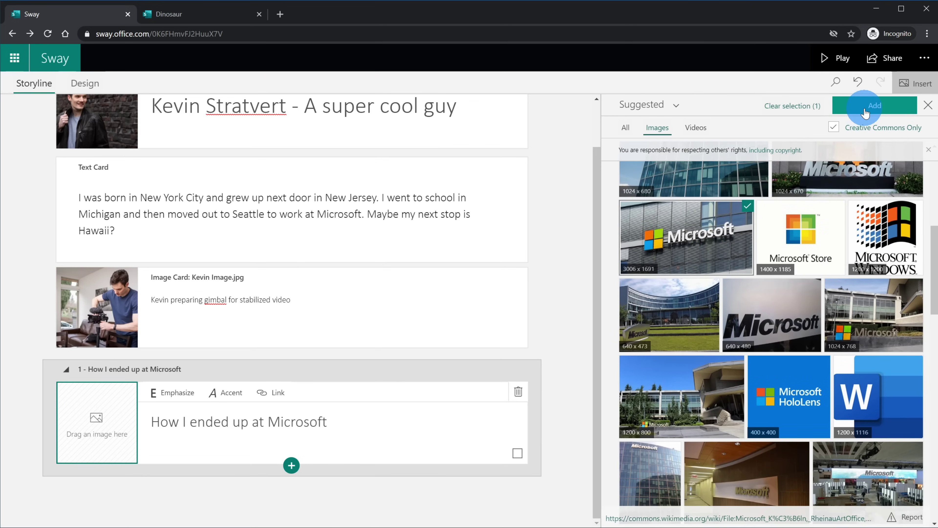
click(835, 226)
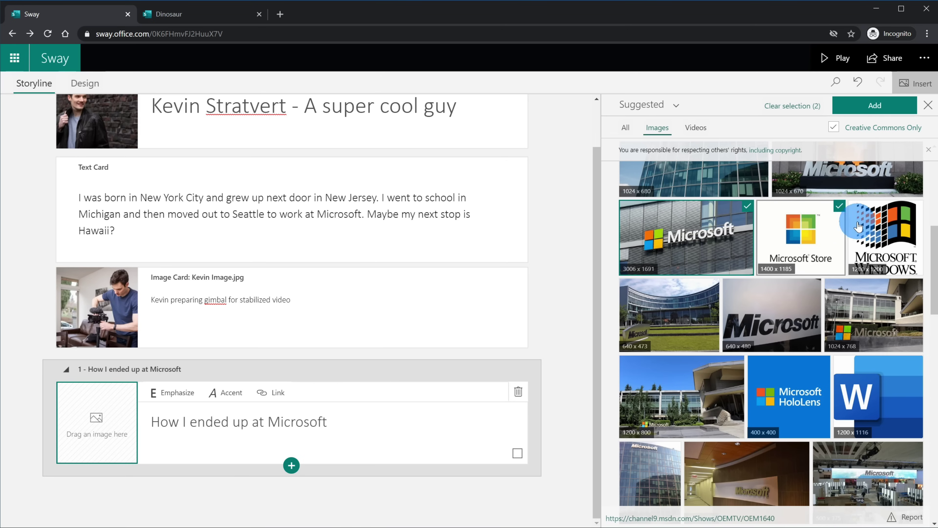
click(837, 226)
click(876, 106)
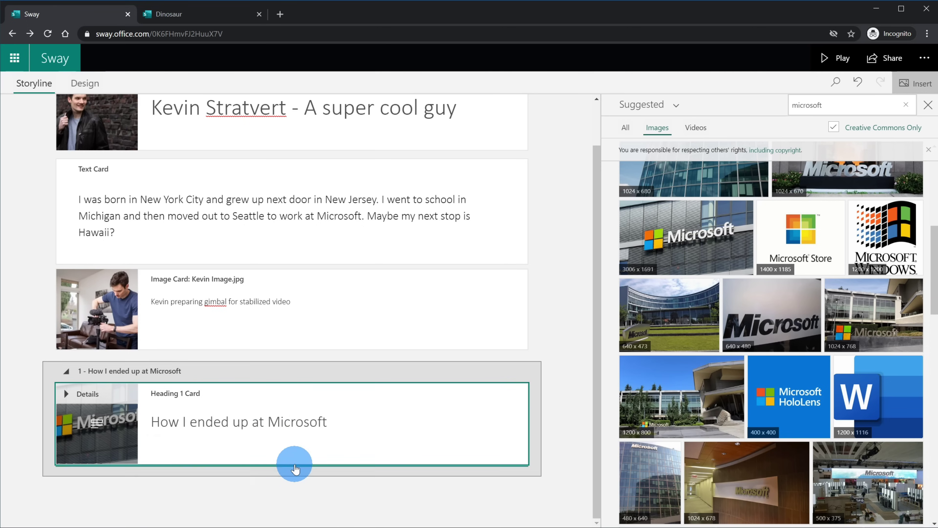
Step: Insert a video card below the Microsoft heading and choose YouTube as its content source
click(289, 480)
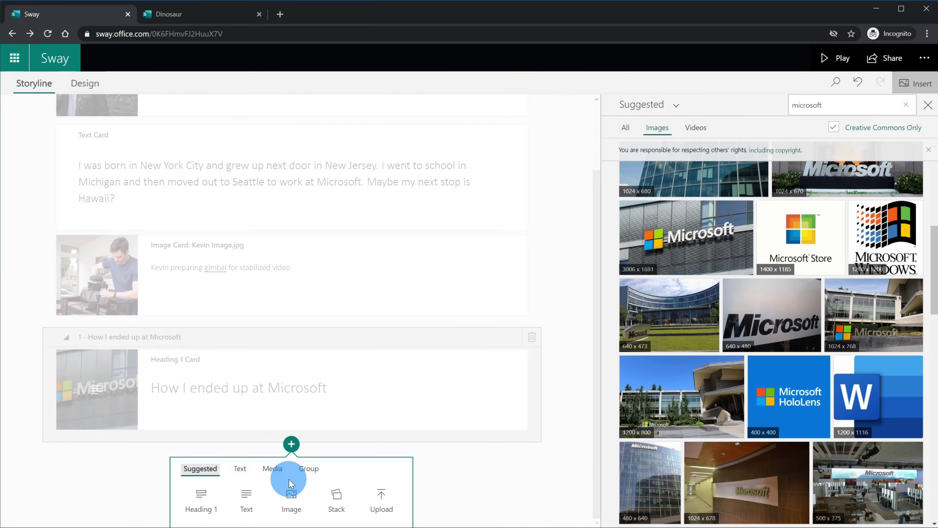
click(272, 468)
click(247, 495)
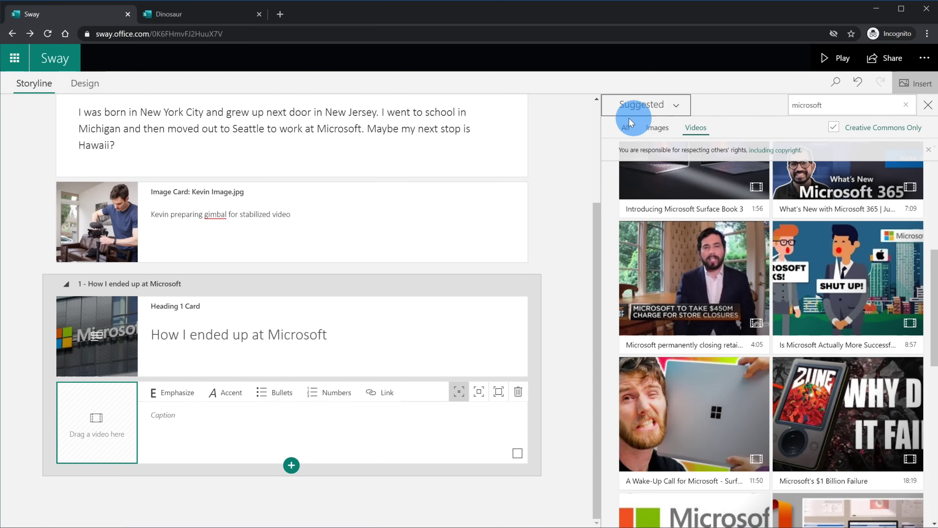
click(662, 104)
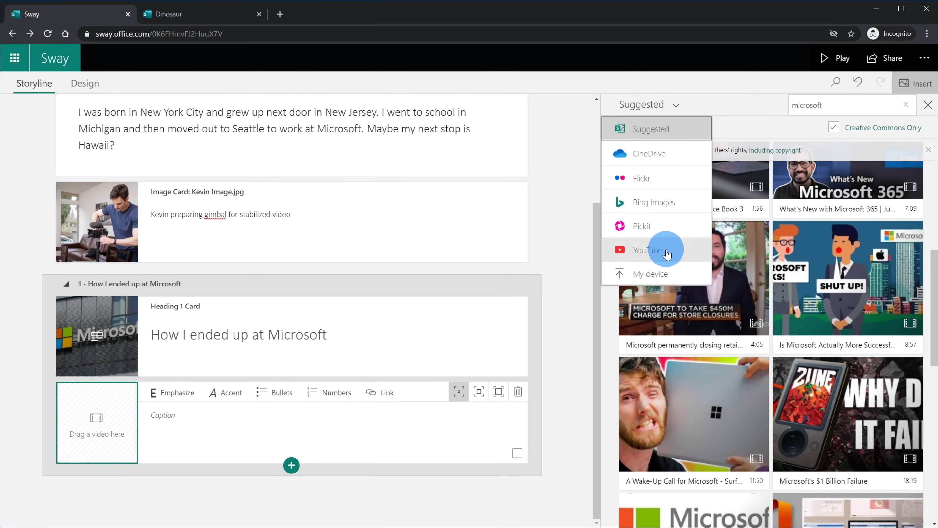
click(660, 250)
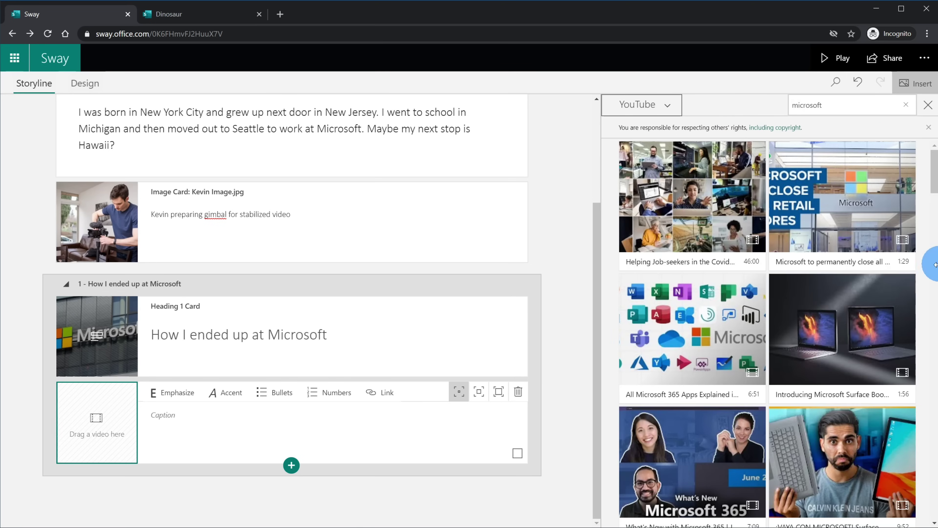
Step: Search YouTube for the presenter's full name plus "job" and add the video "How I got my job at Microsoft" to the video card
double_click(811, 106)
text(kevin stratvert job)
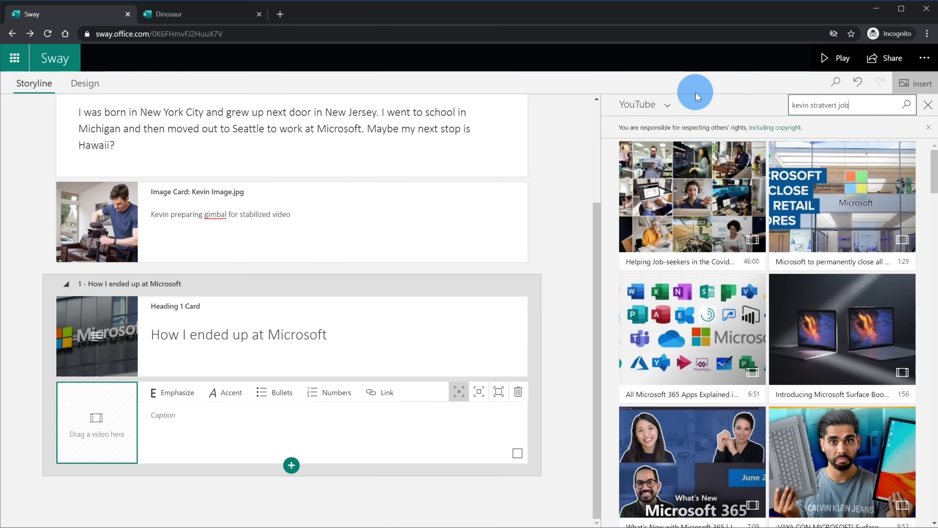
key(Return)
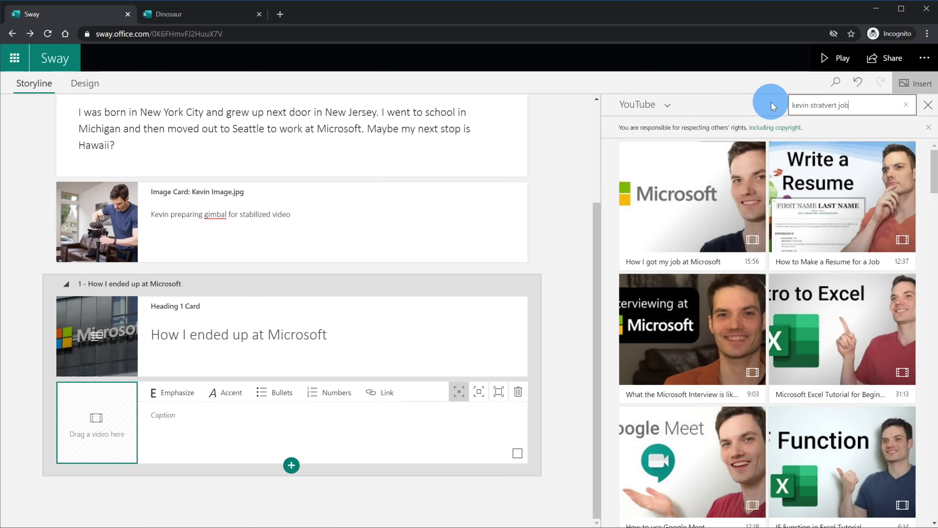
click(721, 204)
click(871, 106)
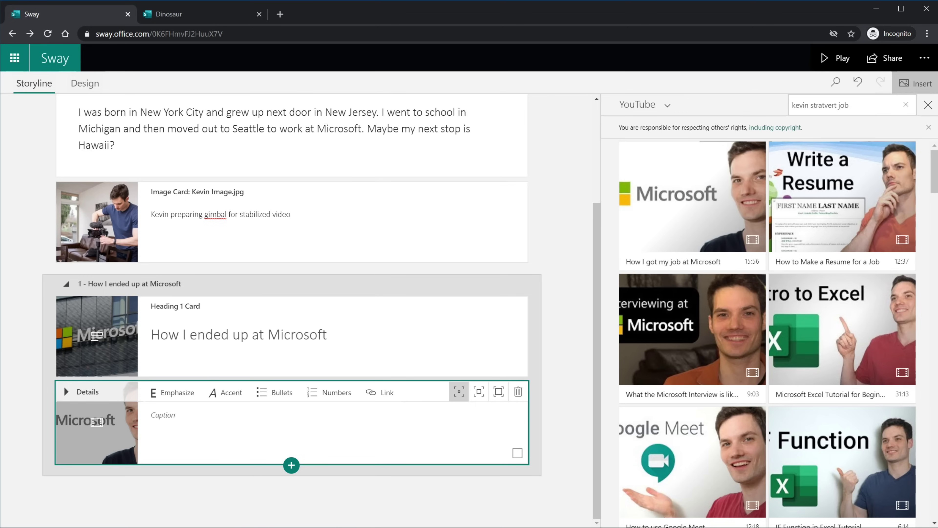
Step: Try the lower emphasis levels on the video card and set its emphasis to the highest level
click(455, 394)
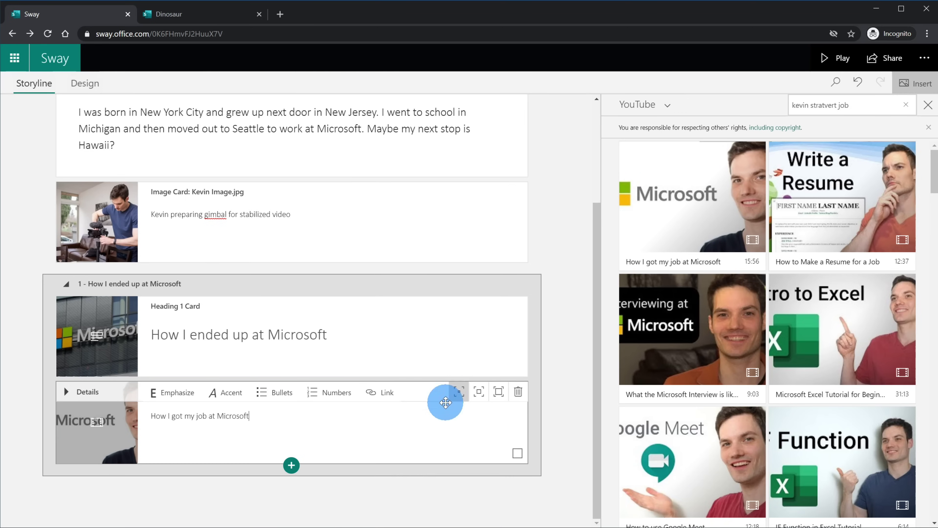
click(478, 391)
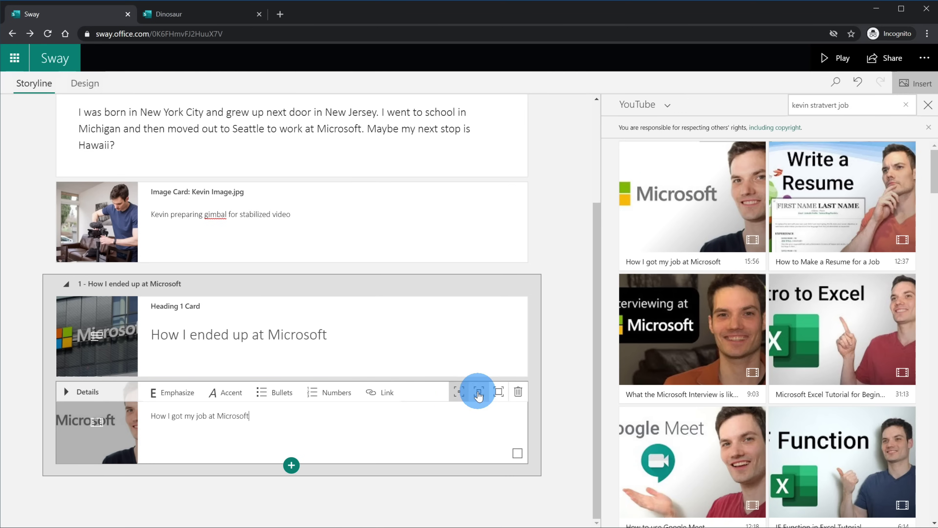
click(499, 392)
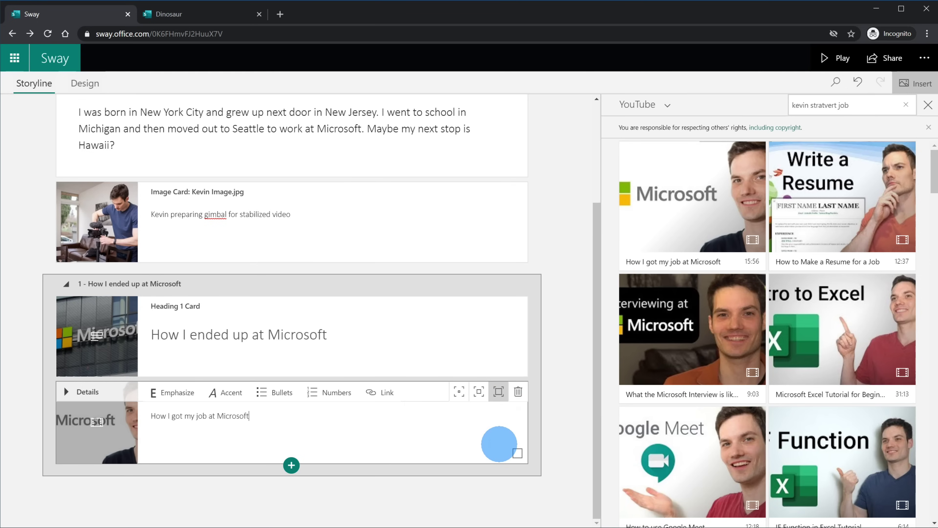
Step: Add a Heading 1 card below the Microsoft video card and title it "Photos"
click(500, 443)
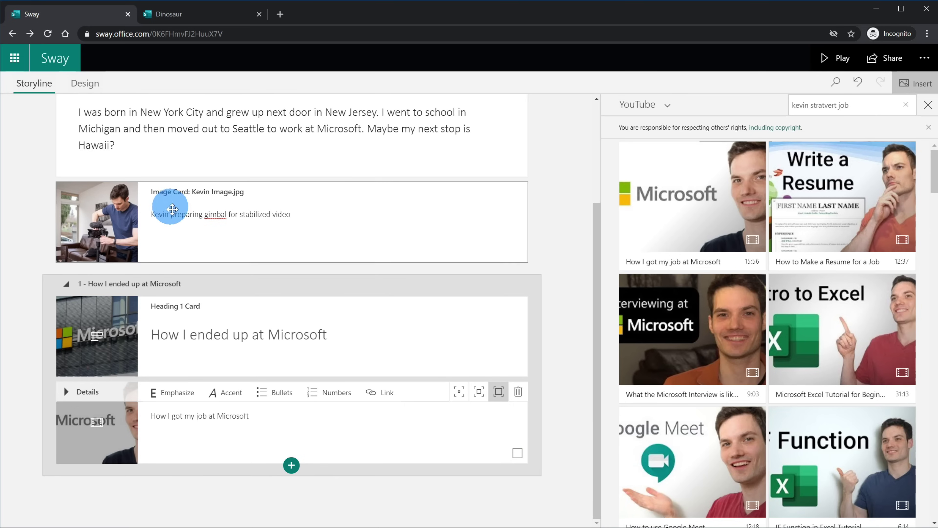
click(293, 467)
click(205, 499)
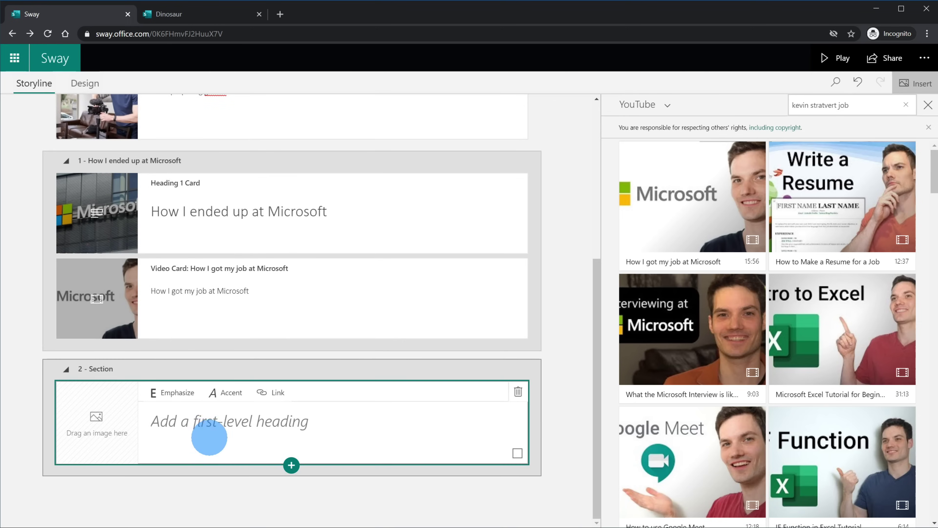
click(220, 415)
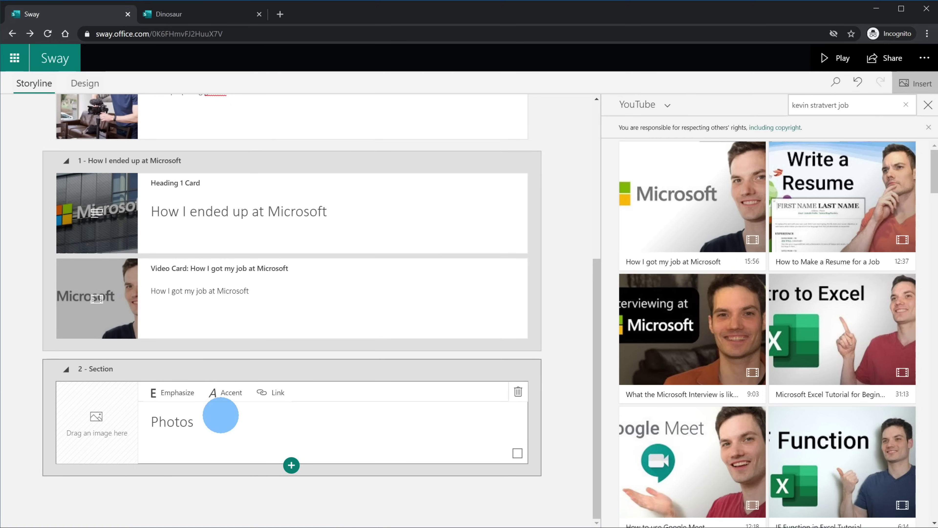
click(849, 377)
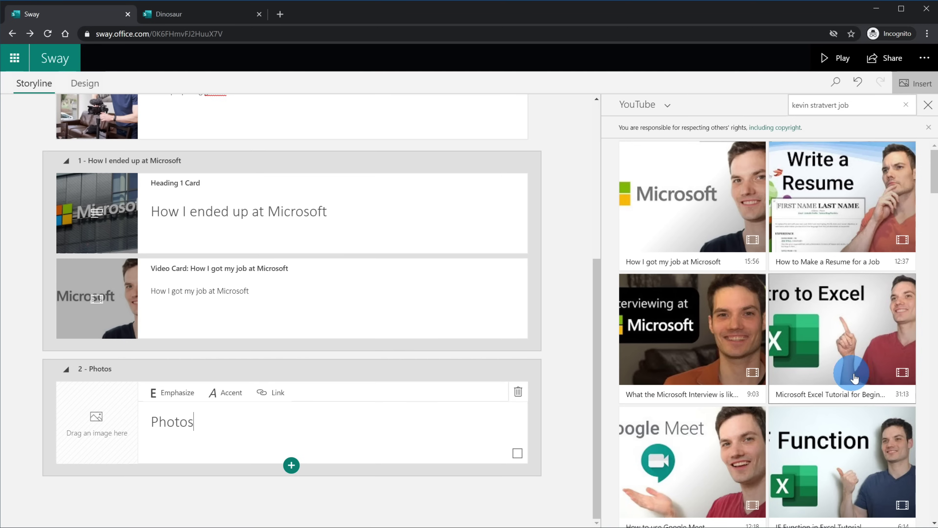
Step: Insert a text card under the Photos heading introducing the photos taken for a new YouTube photo and thanking the photographer by name
click(297, 469)
click(255, 496)
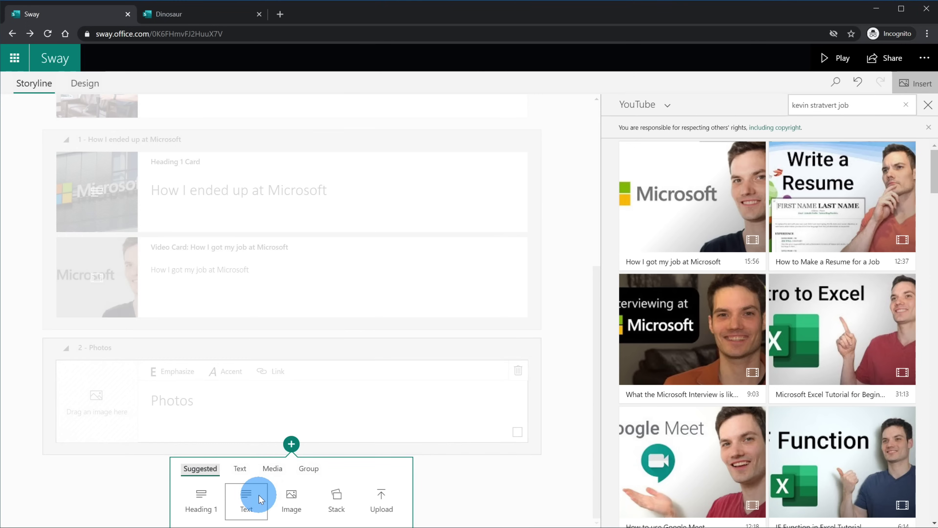
text(Here are some photos of me when I was trying to land on a new photo for YouTube. Many thanks to Tara Brown for all of these photos!)
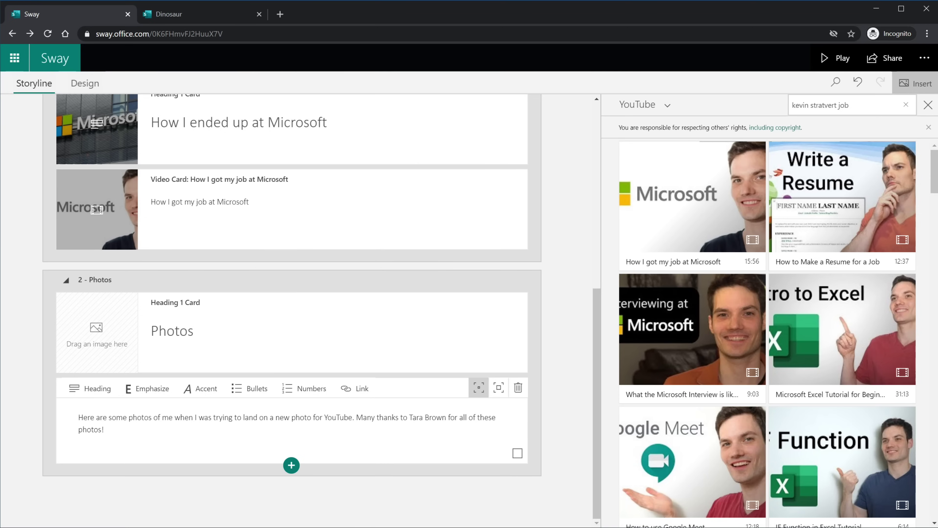
Step: Insert an Automatic group below the Photos text card and add the eight portrait photos from the computer to it
click(292, 465)
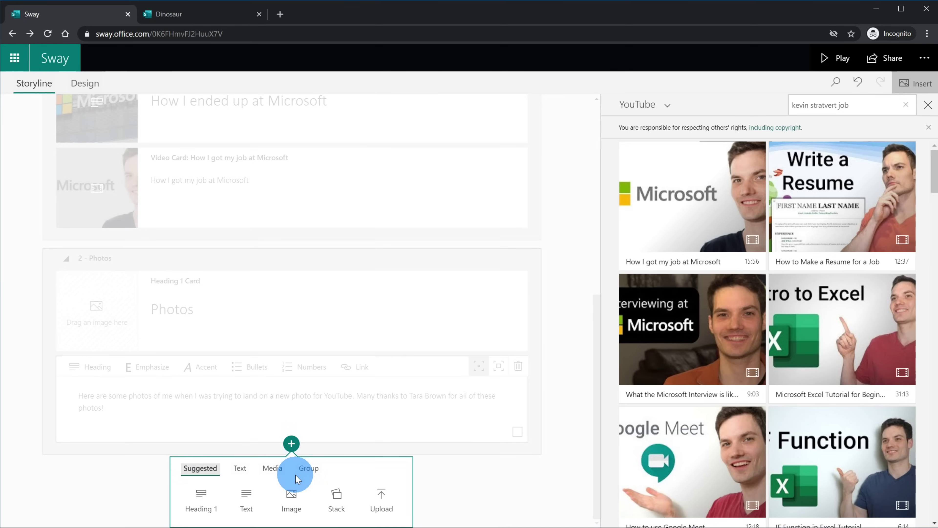
click(311, 470)
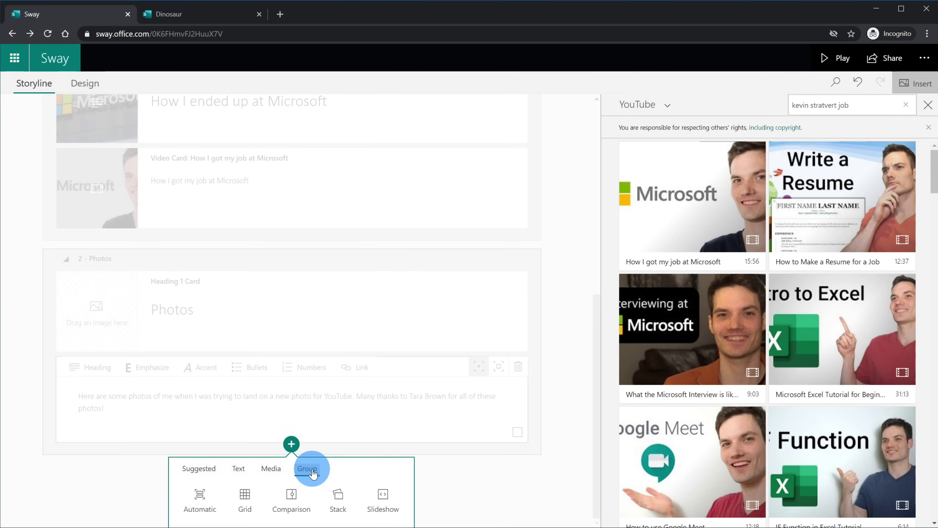
click(207, 497)
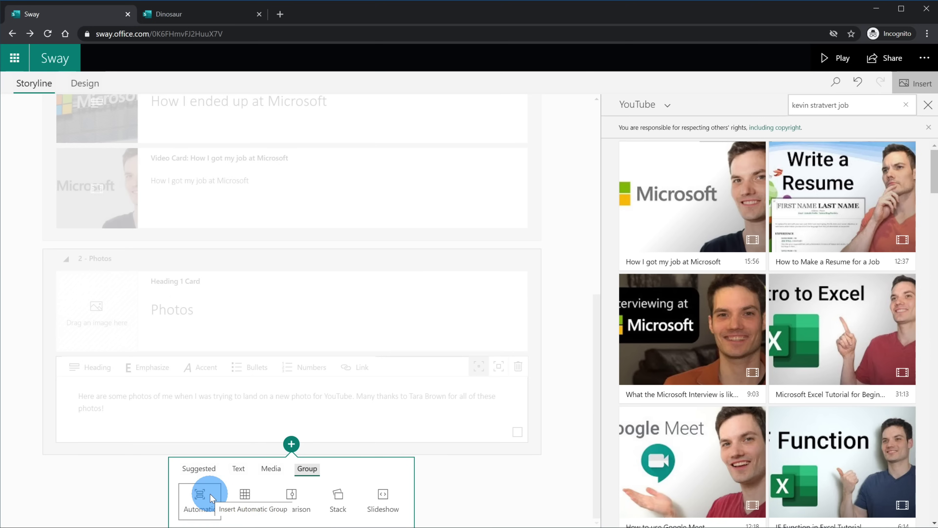
click(209, 495)
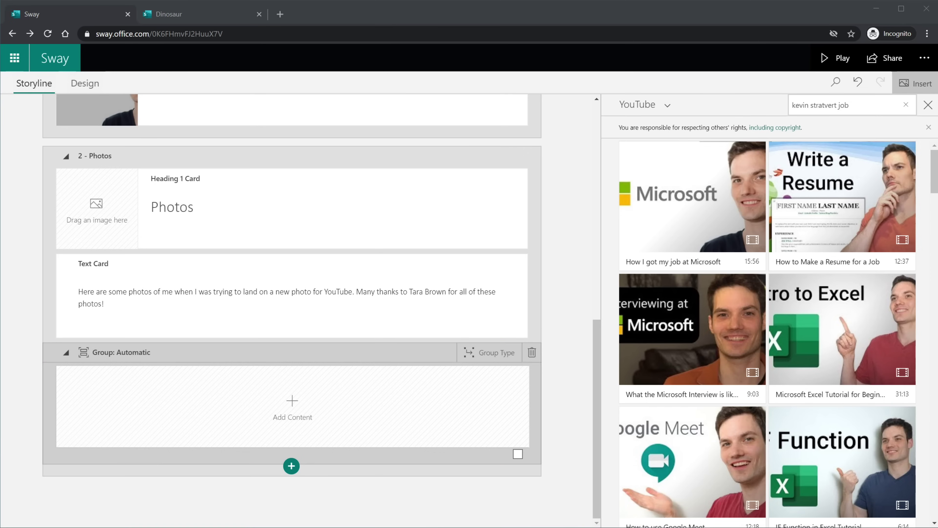
drag(780, 224, 327, 404)
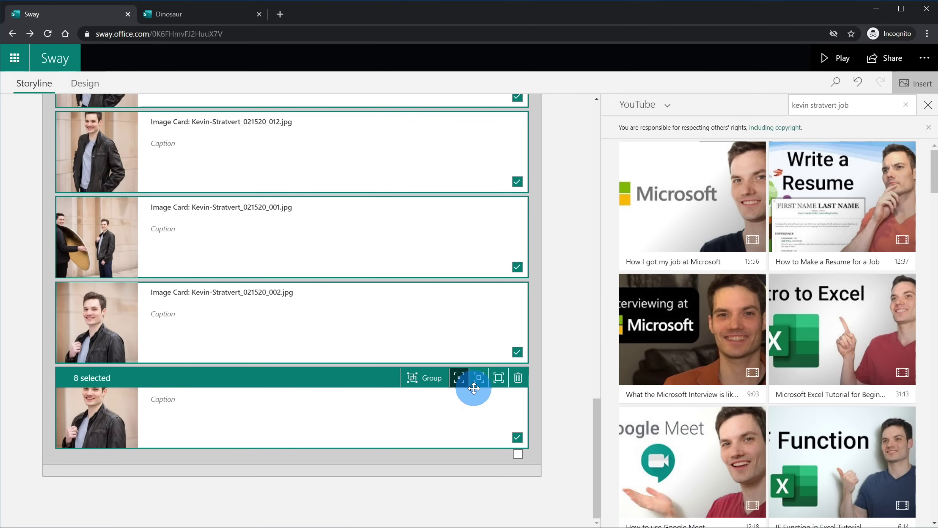
Step: Collapse the "Photos" and "How I ended up at Microsoft" sections in the storyline
scroll(467, 414, up, 15)
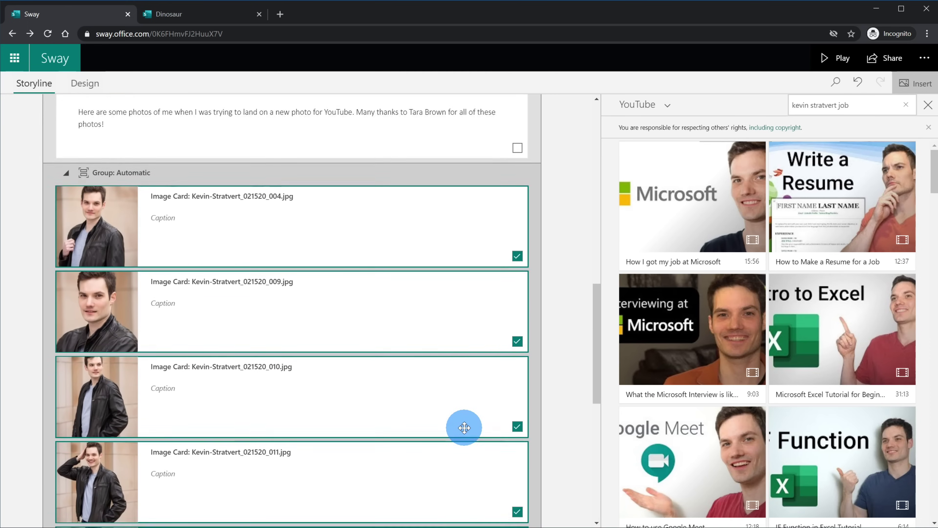
scroll(465, 428, up, 5)
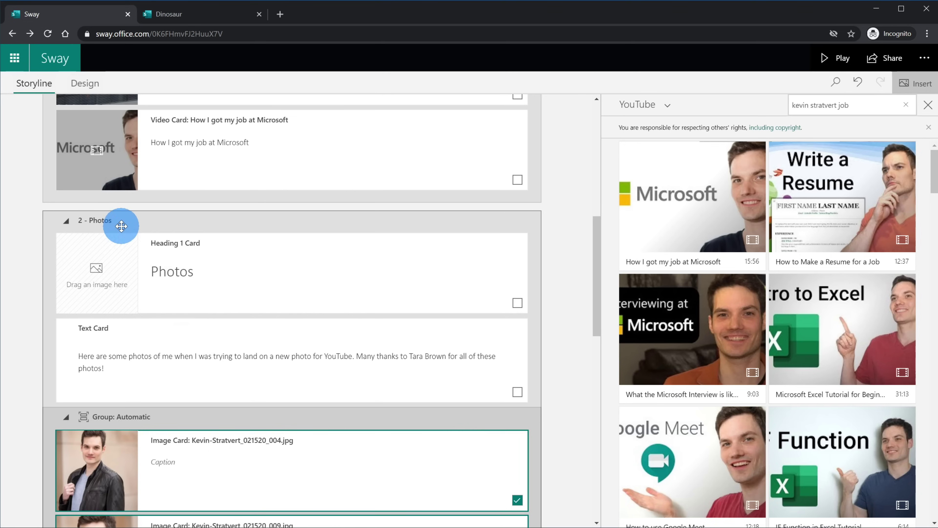
click(66, 221)
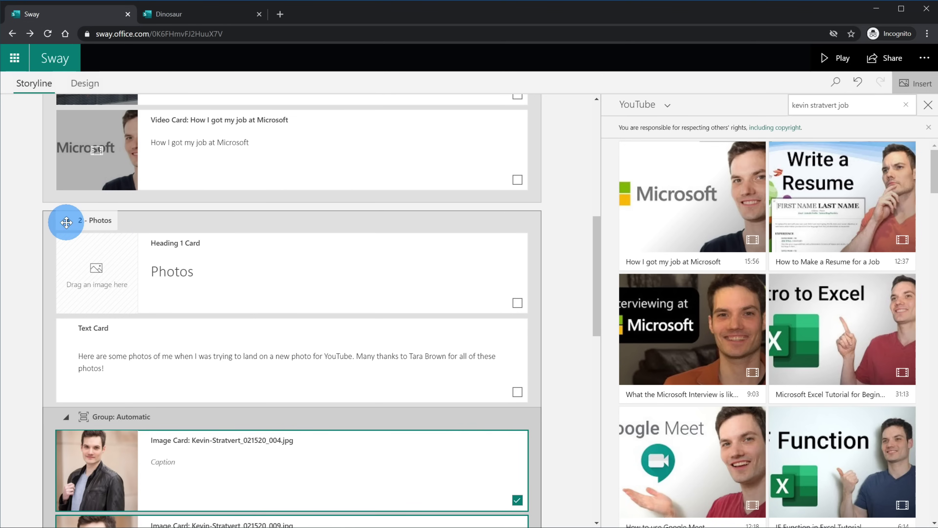
click(67, 406)
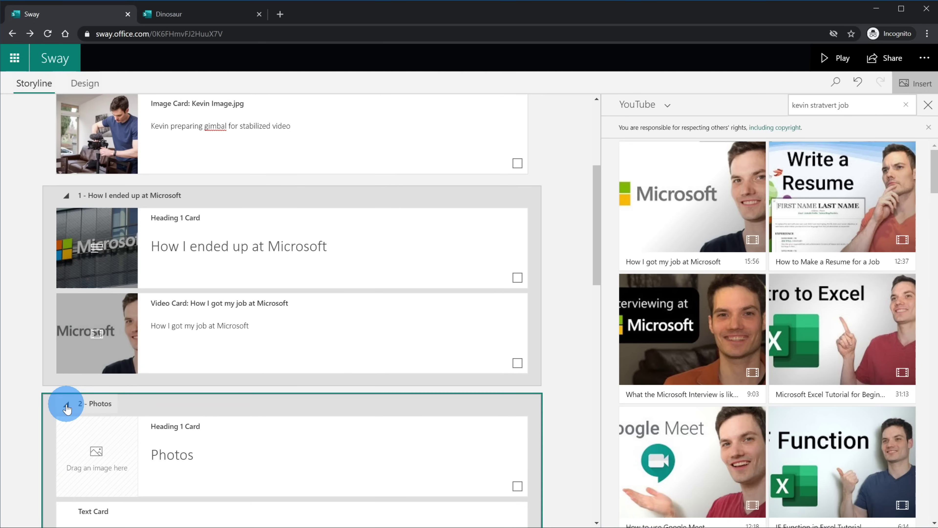
click(68, 405)
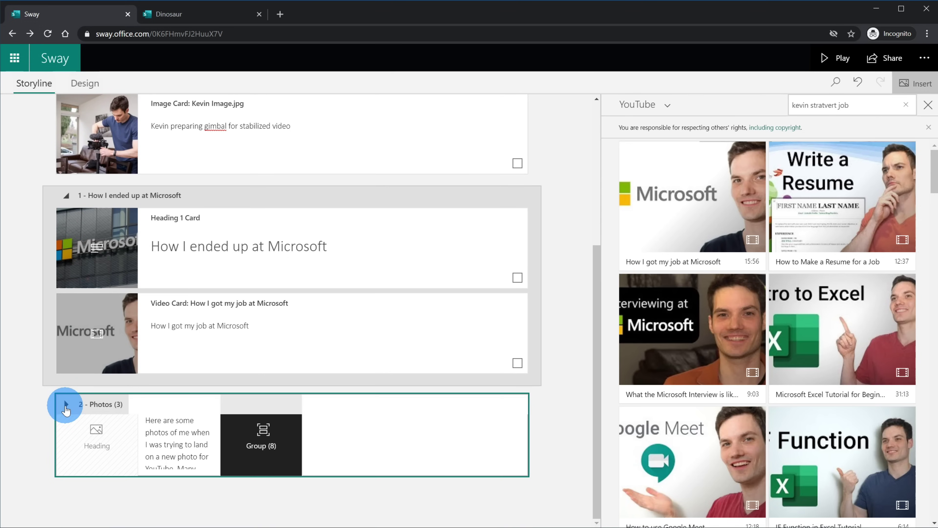
click(67, 200)
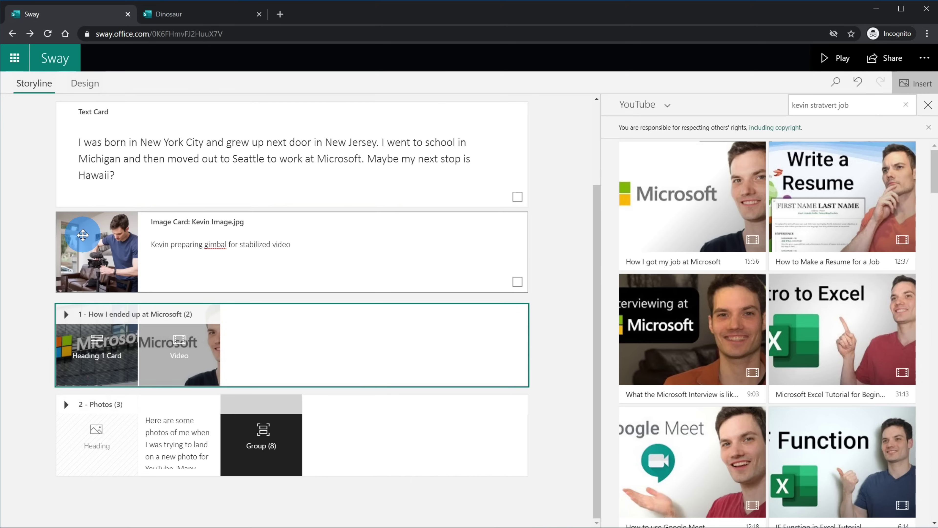
Step: Try reordering the storyline by moving the "How I ended up at Microsoft" section below Photos, then return it above Photos
drag(83, 235, 268, 312)
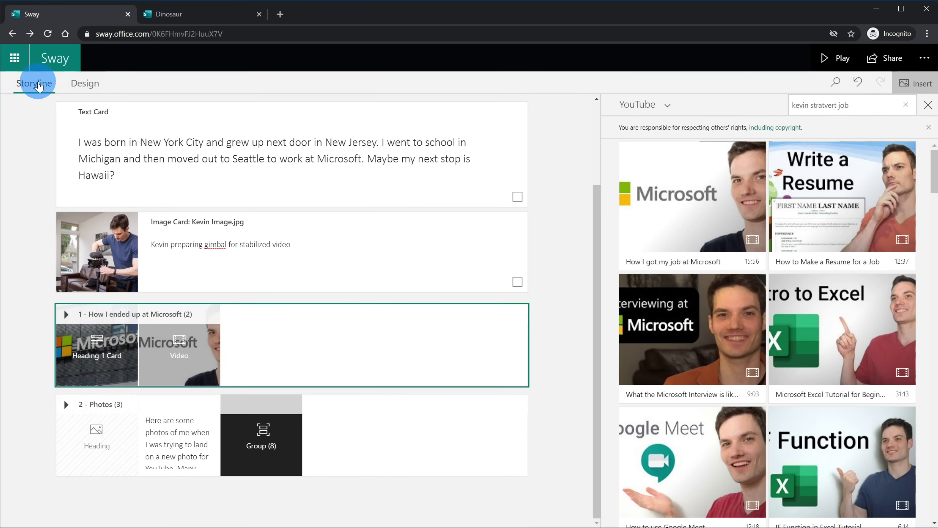
click(33, 197)
drag(33, 198, 311, 500)
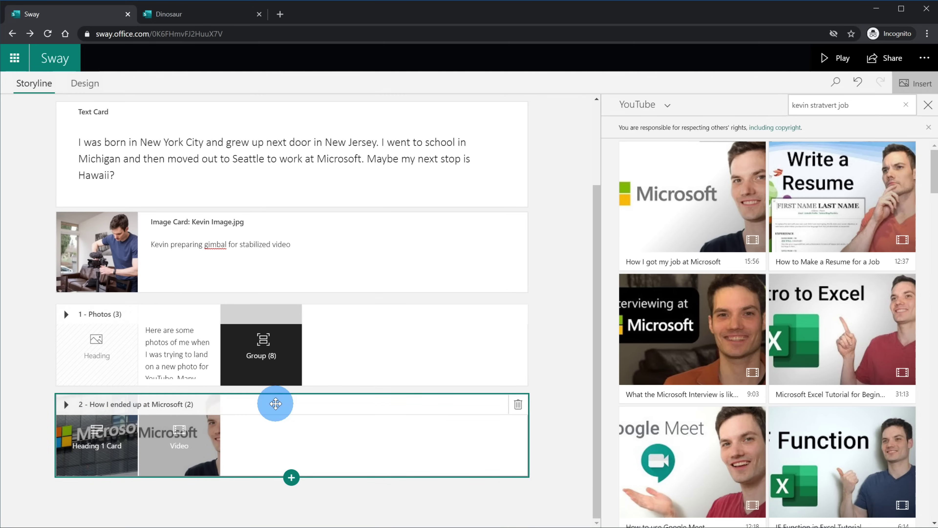
drag(279, 395, 279, 319)
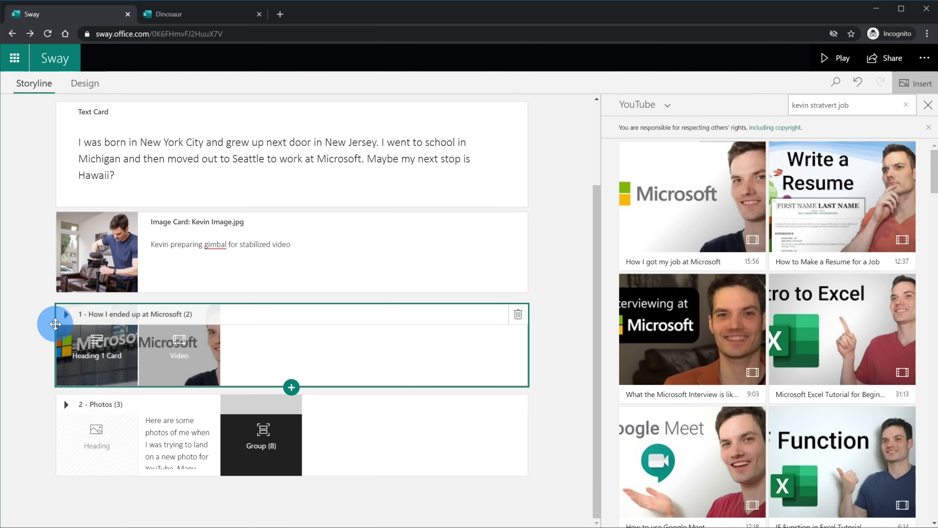
Step: Expand the "How I ended up at Microsoft" section, select its video card and close the YouTube content pane
click(66, 315)
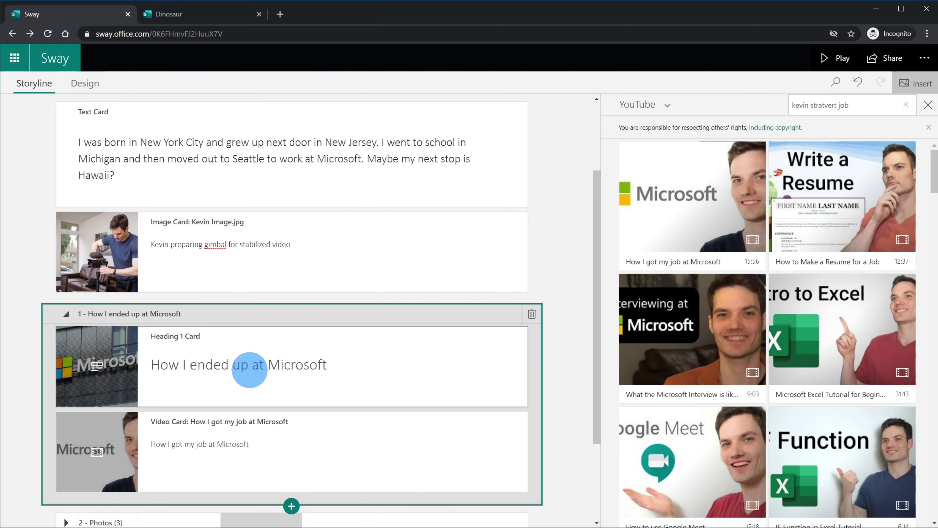
scroll(266, 359, down, 1)
drag(282, 359, 291, 393)
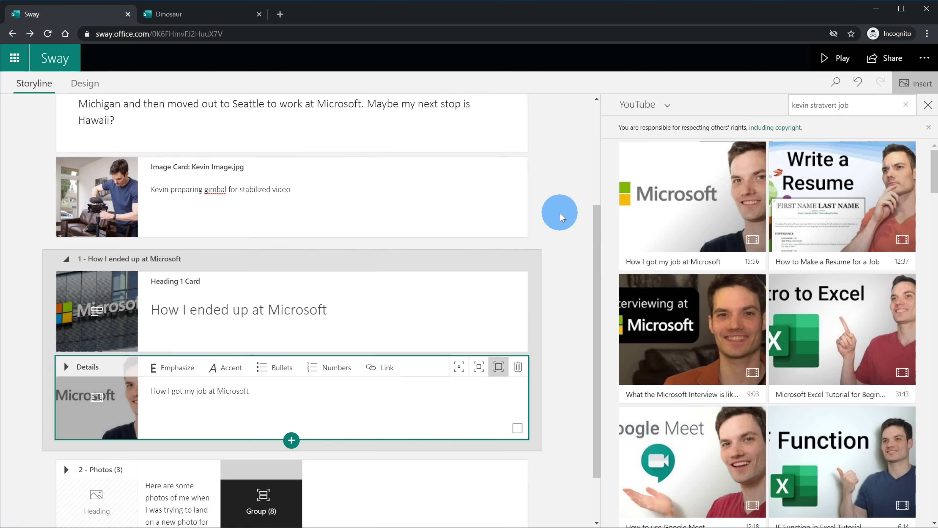
scroll(558, 241, up, 5)
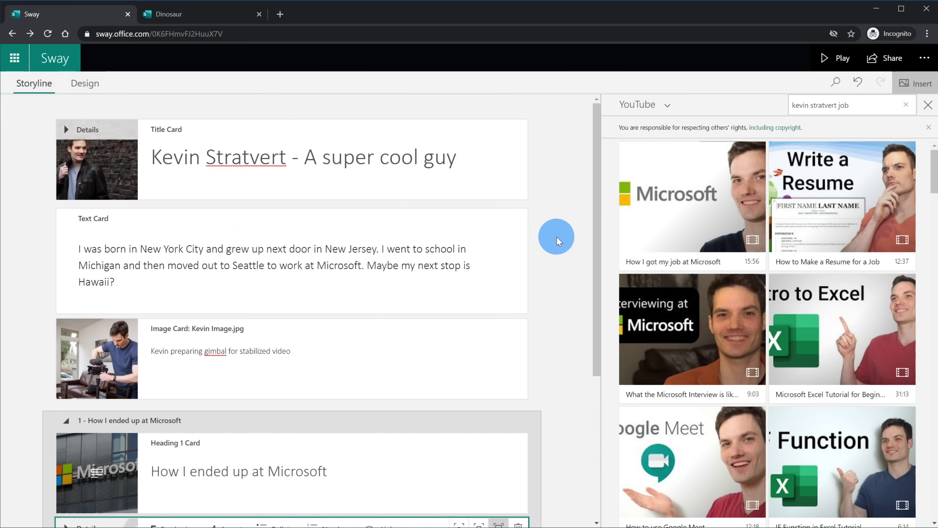
click(928, 105)
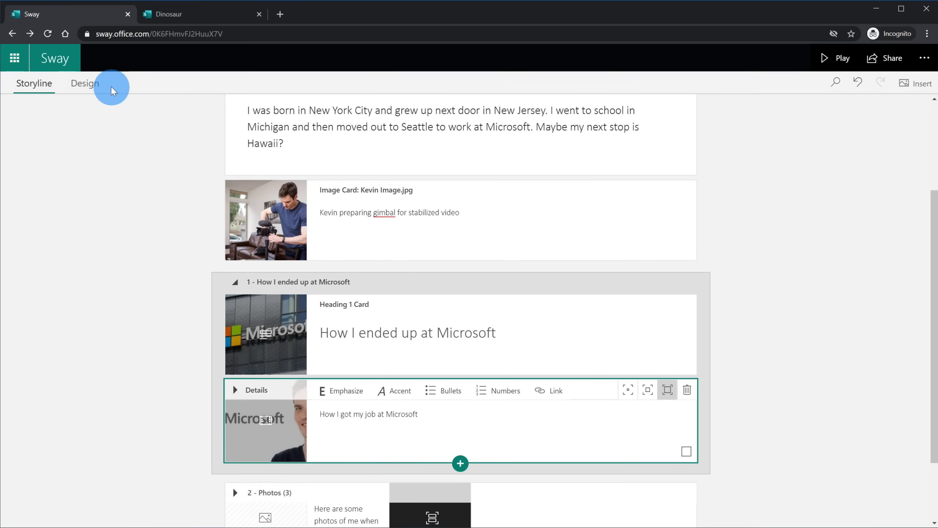
Step: Preview the whole Sway in the Design view and open its style options
click(81, 89)
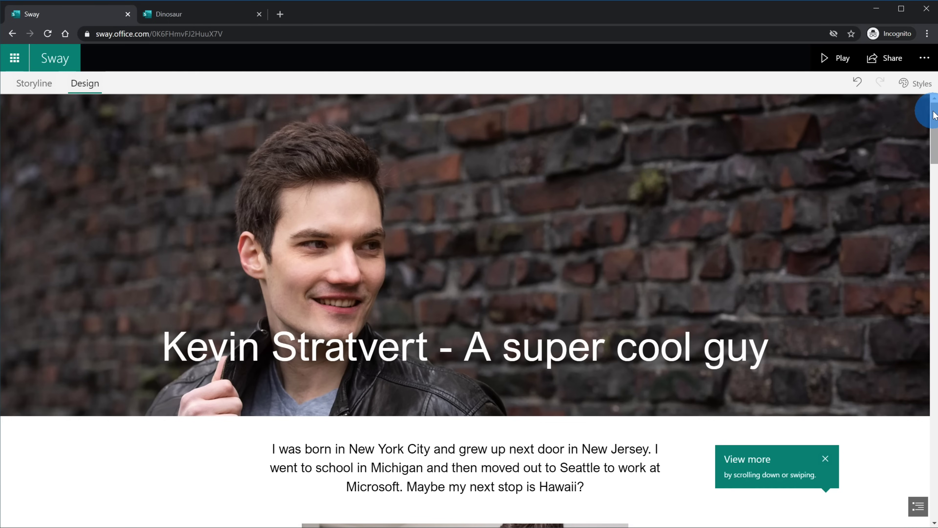
drag(935, 116, 736, 197)
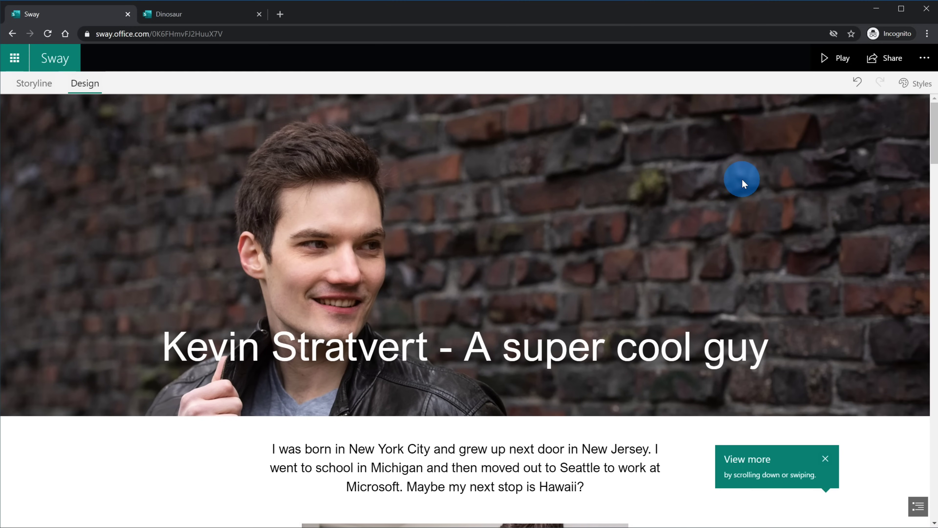
drag(858, 113, 917, 90)
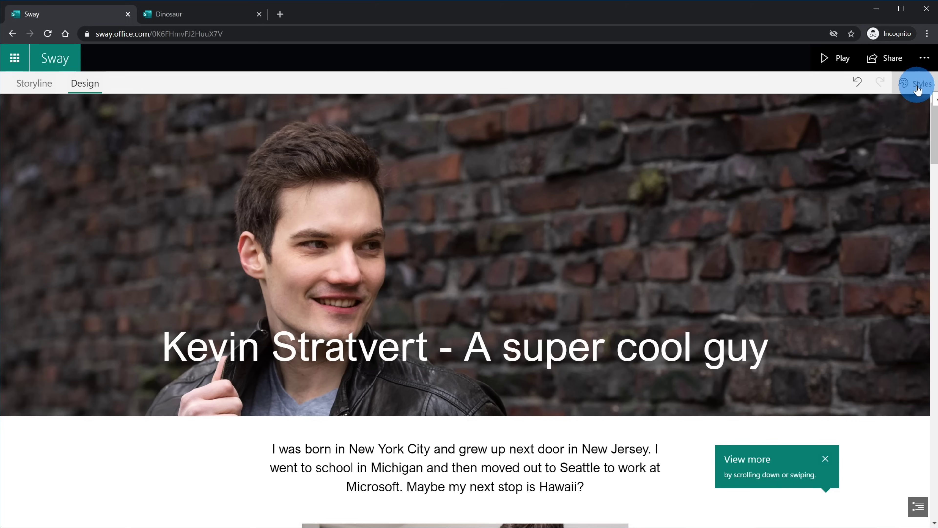
click(917, 90)
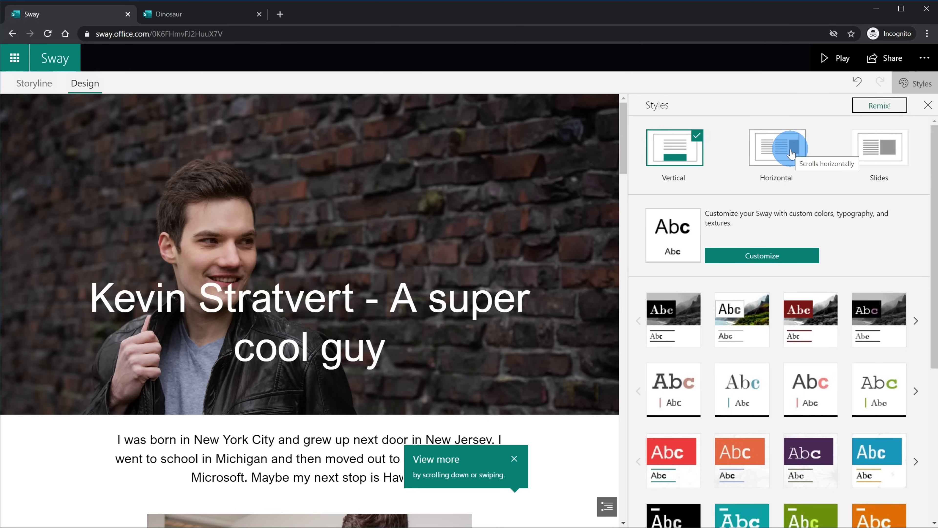
Step: Try the Horizontal layout and browse through the presentation in it
scroll(428, 362, down, 2)
scroll(429, 361, up, 2)
click(776, 152)
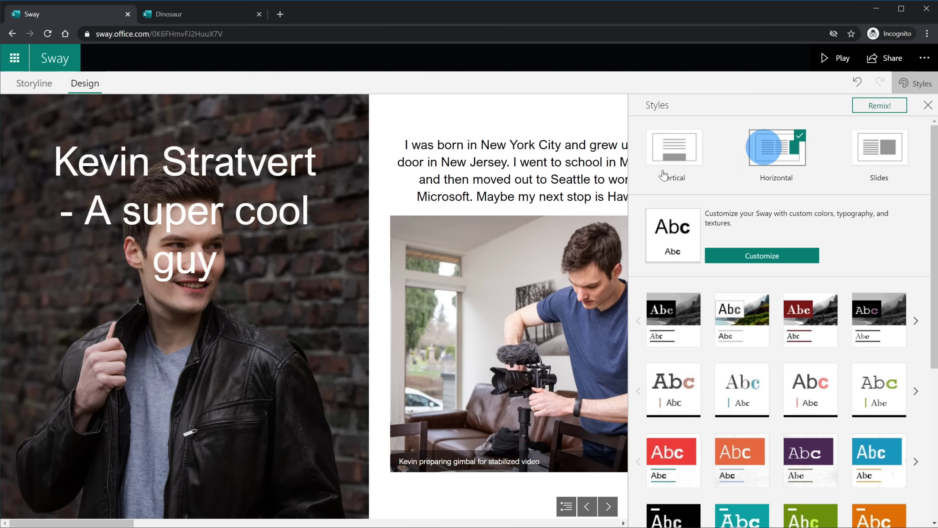
scroll(224, 275, down, 5)
scroll(223, 279, down, 3)
scroll(223, 279, up, 2)
scroll(224, 280, up, 3)
Step: Try the Slides layout, page forward and back through the presentation, and restore the Vertical layout
click(884, 152)
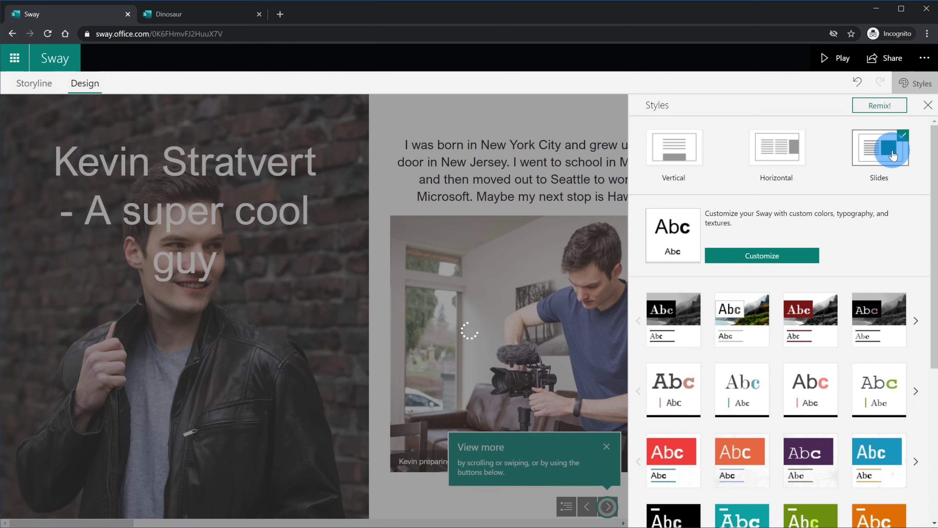
click(609, 507)
click(609, 506)
click(609, 506)
click(589, 508)
click(589, 507)
click(590, 507)
click(675, 148)
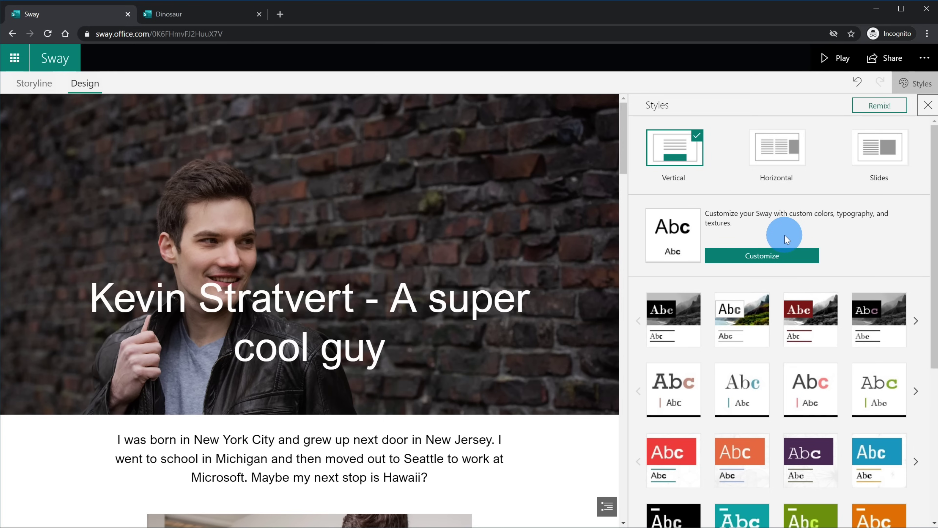
Step: Examine the customization options for colors, fonts, animation emphasis and text size, and return to the style list
click(756, 259)
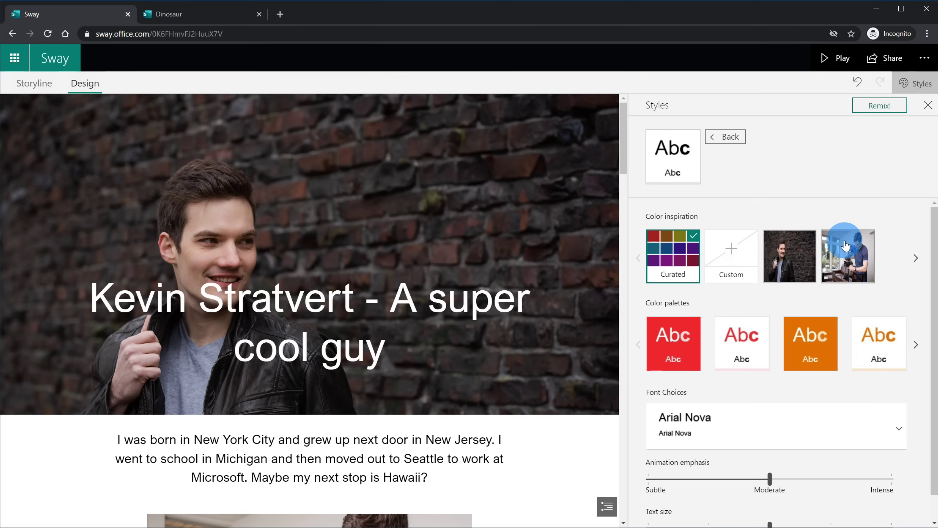
scroll(862, 360, down, 1)
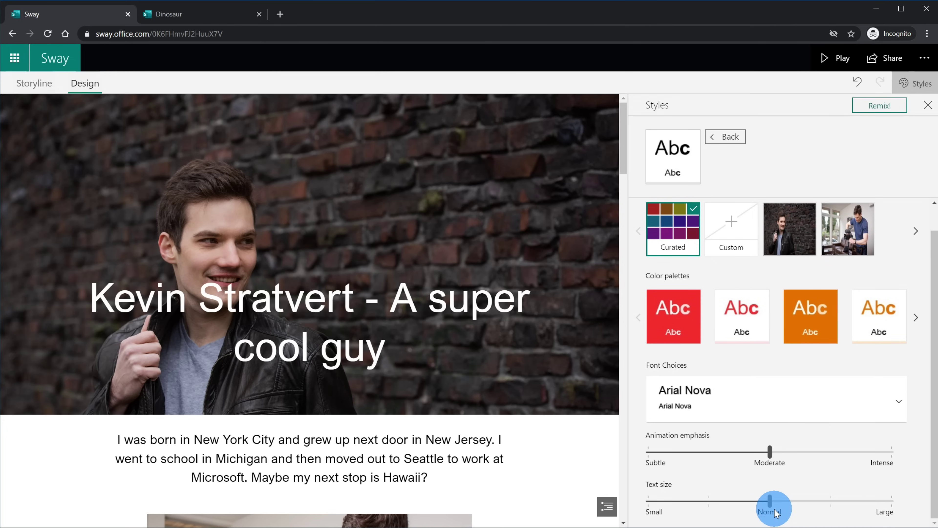
scroll(775, 497, up, 1)
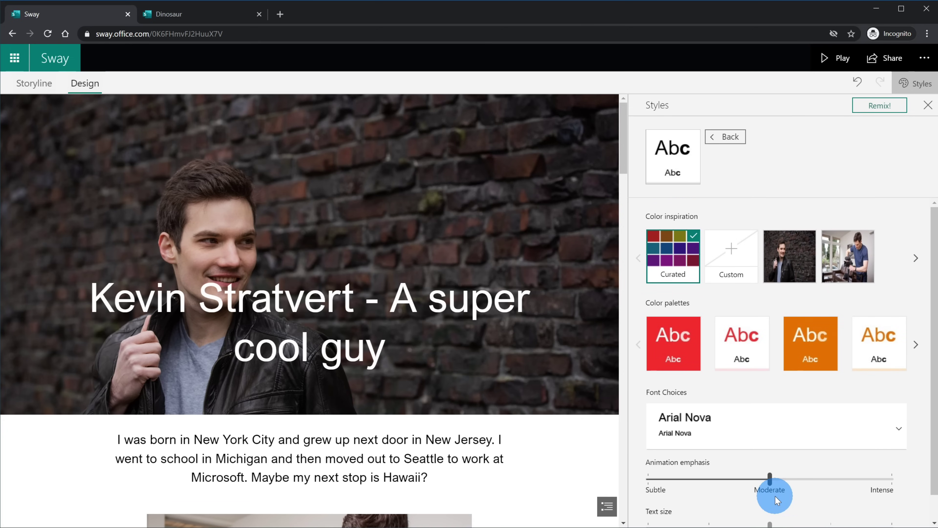
click(725, 138)
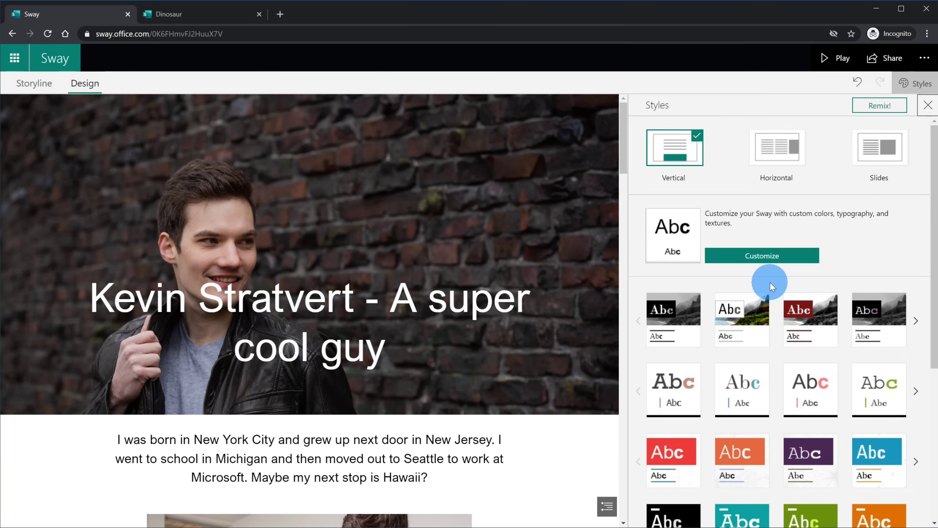
Step: Try the black title-banner photo style and the slab-serif style with the pink accent on the Sway
scroll(774, 283, down, 6)
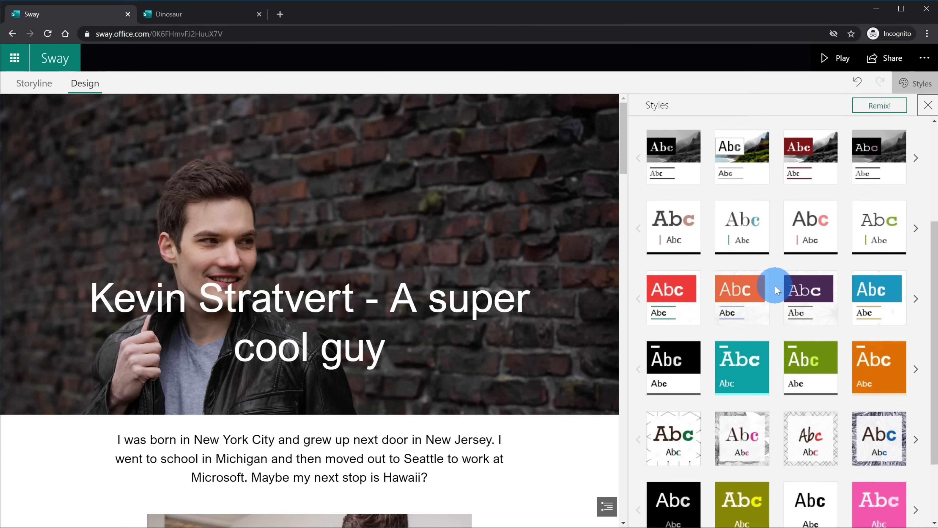
scroll(774, 285, up, 4)
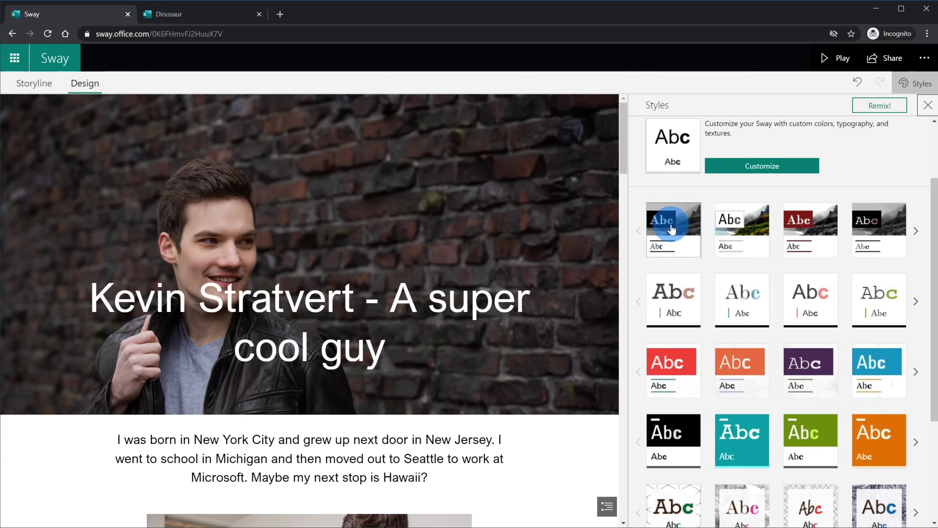
click(671, 229)
click(675, 301)
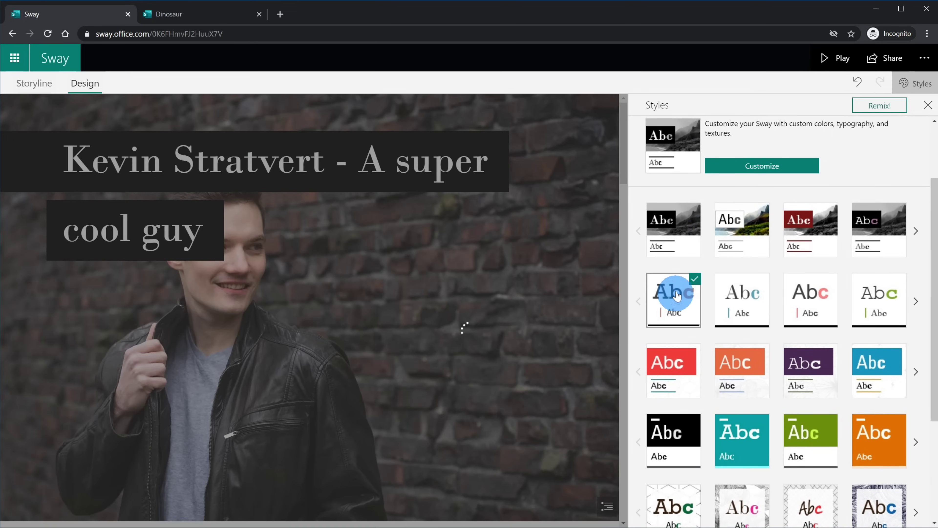
click(671, 228)
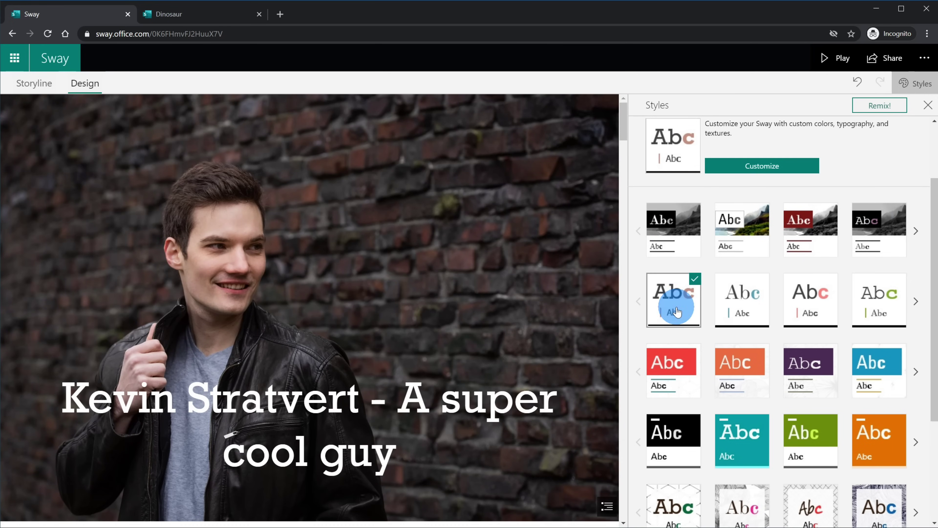
Step: Look through the remaining design styles and undo the two style changes
scroll(860, 300, down, 4)
scroll(859, 300, up, 2)
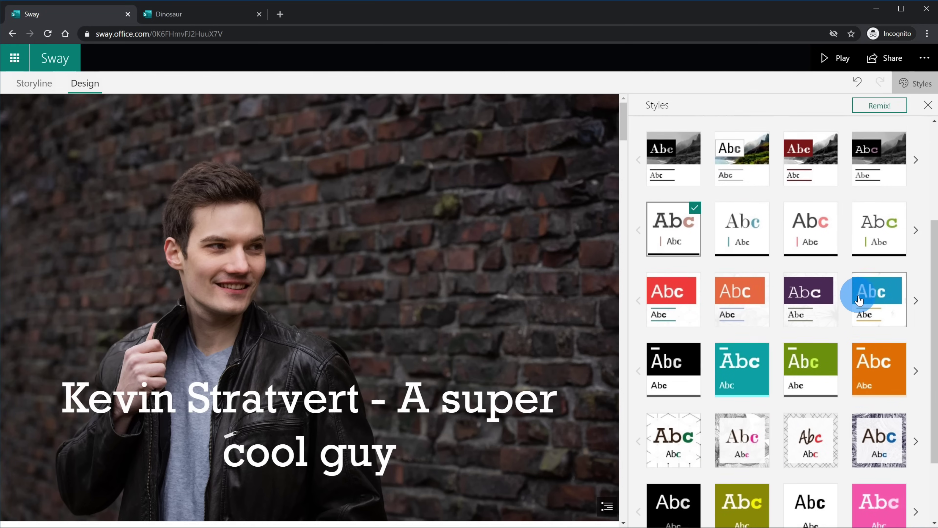
scroll(859, 300, up, 1)
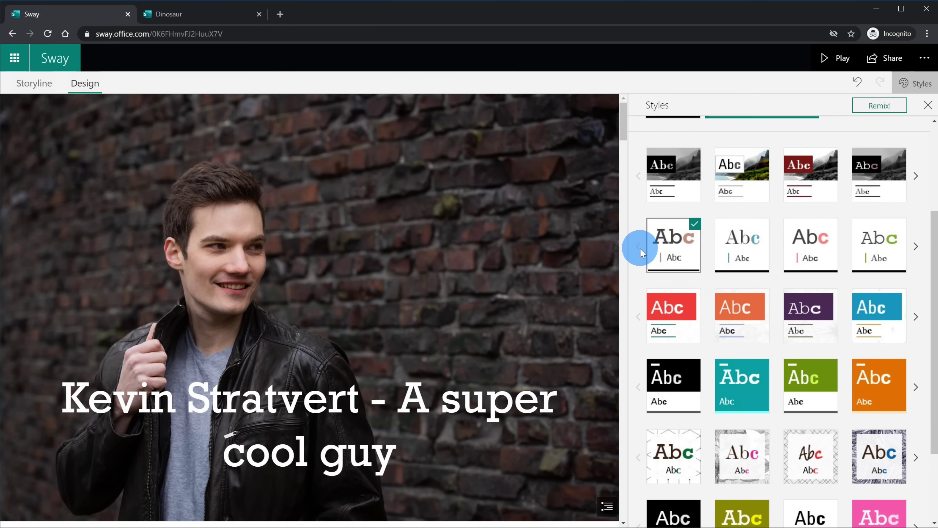
scroll(893, 252, down, 2)
scroll(887, 222, up, 6)
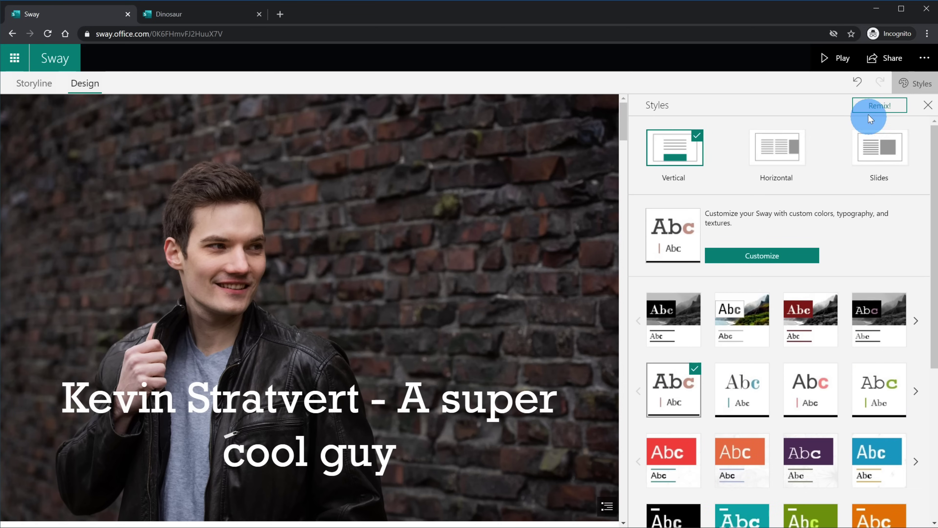
click(859, 84)
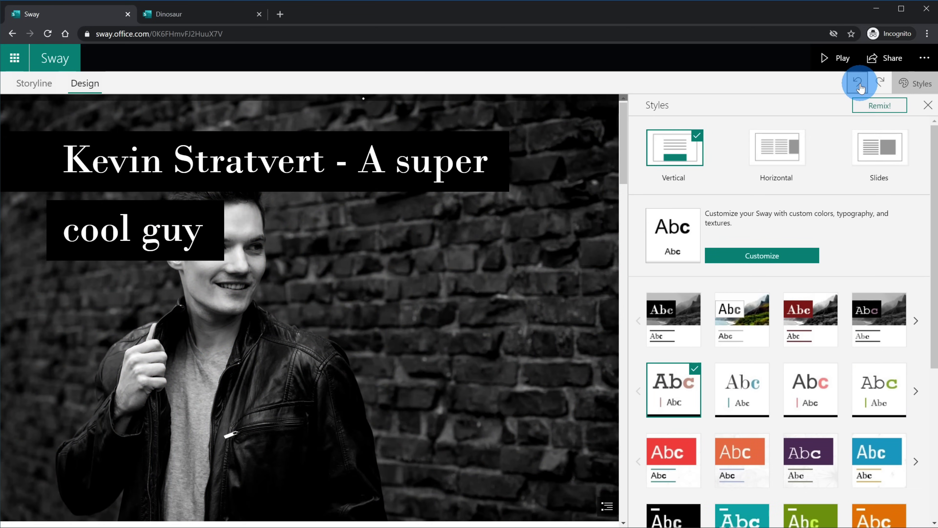
click(859, 84)
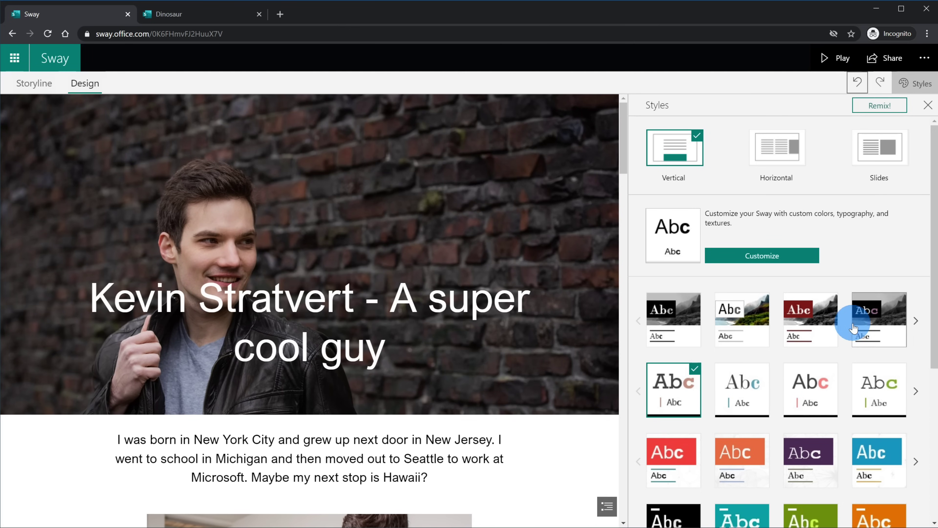
Step: Remix the Sway's design twice and undo both remixes
scroll(850, 325, down, 5)
scroll(858, 353, up, 5)
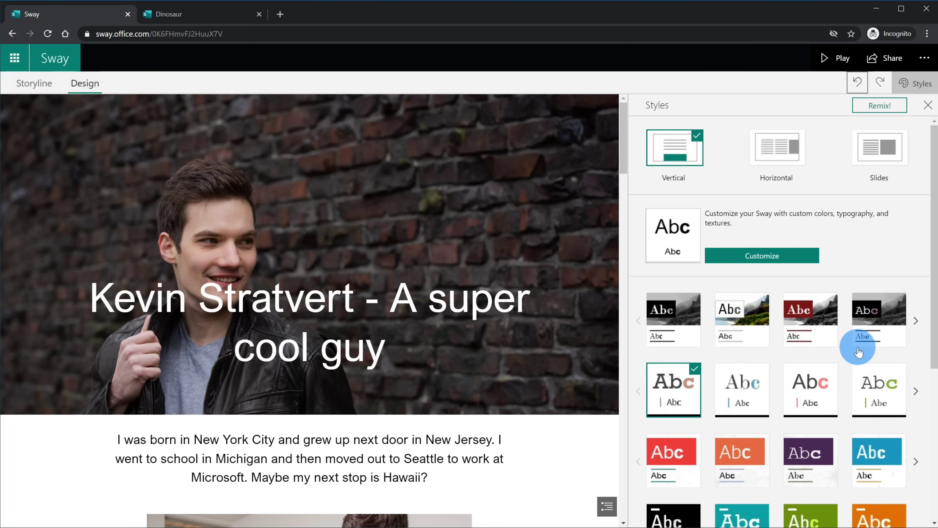
click(899, 112)
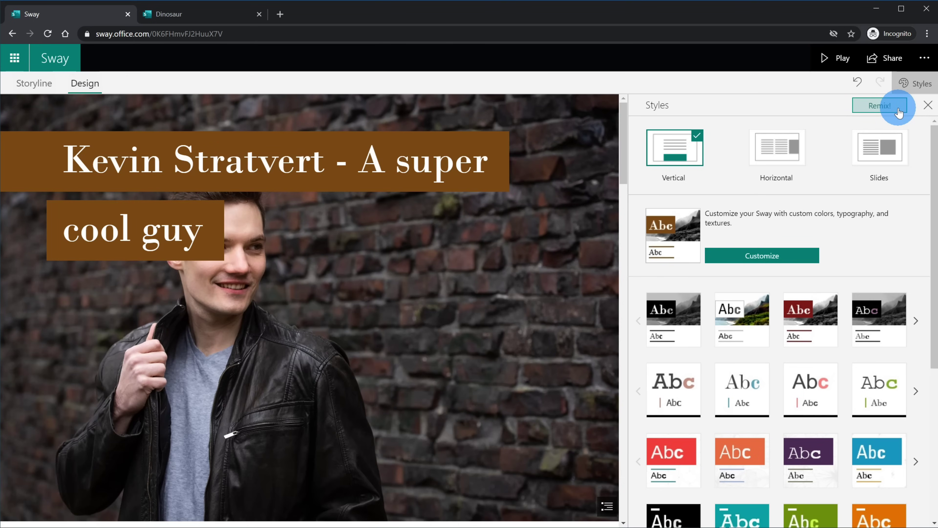
click(899, 112)
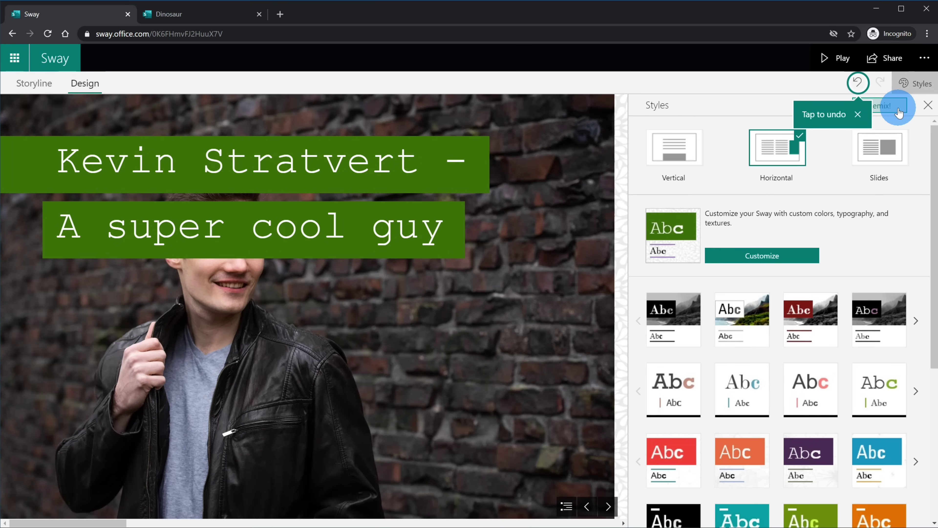
click(857, 83)
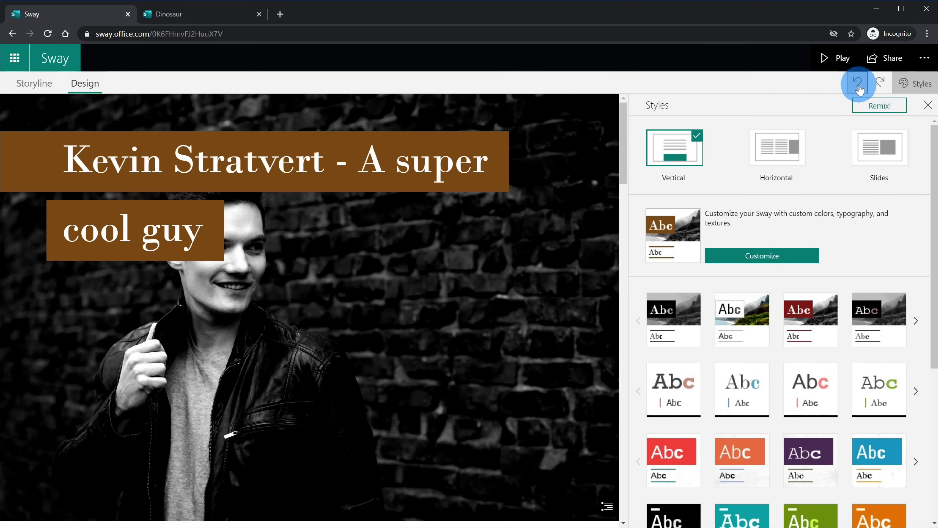
click(858, 83)
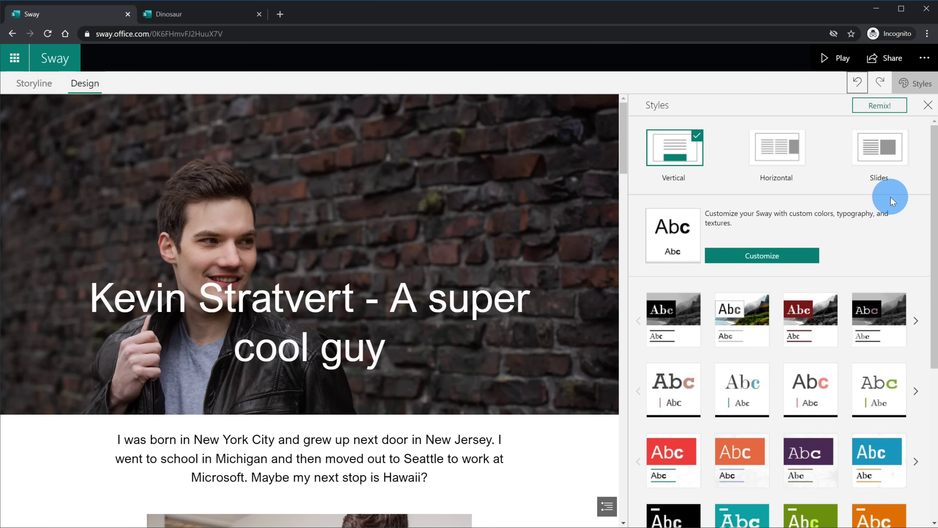
Step: Close the style options and use the section navigation to visit the Microsoft section, the Photos section and the title section
click(927, 105)
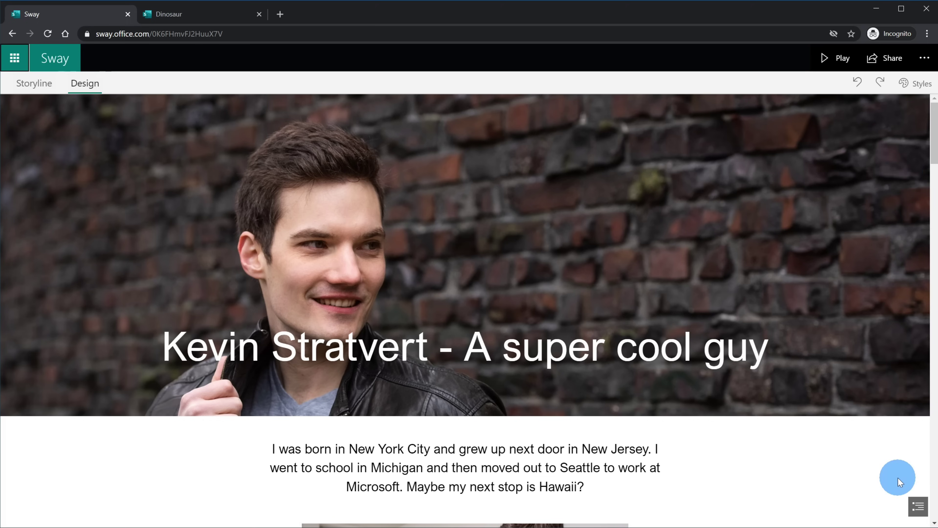
click(916, 512)
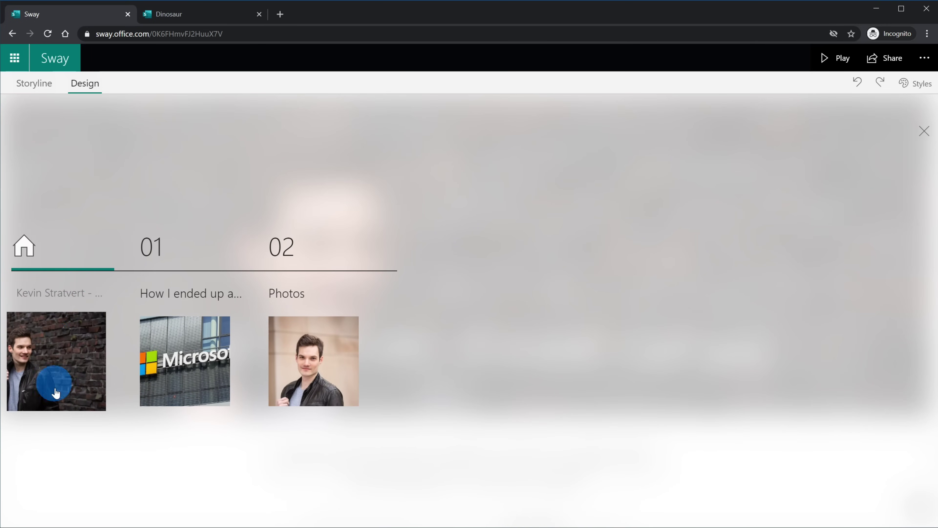
click(180, 358)
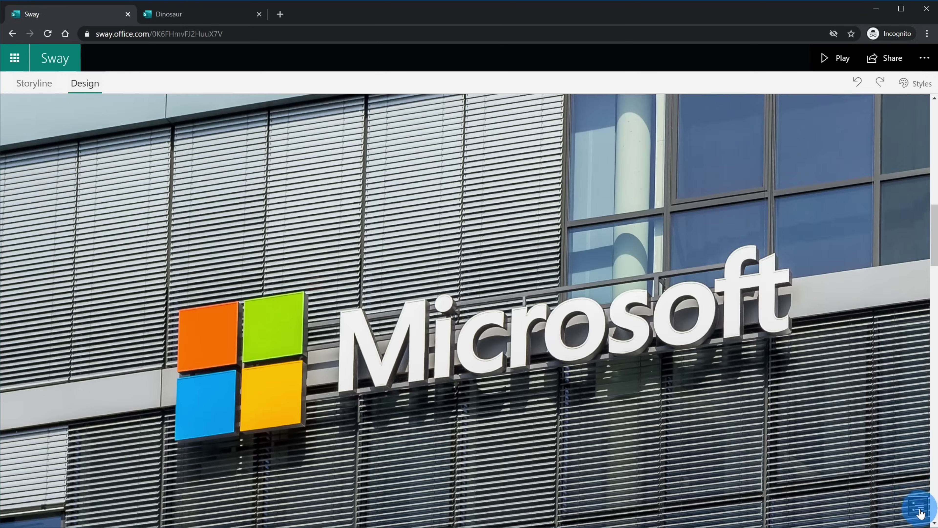
click(919, 514)
click(345, 356)
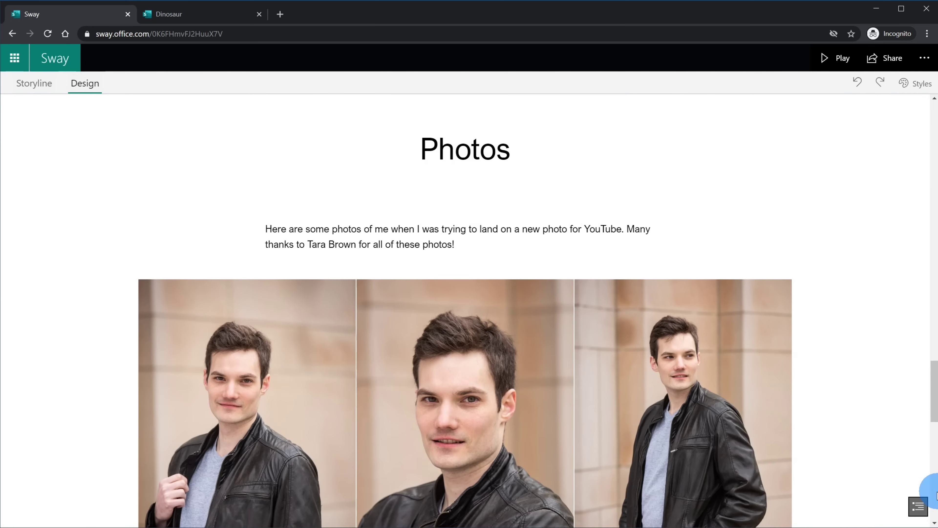
click(919, 506)
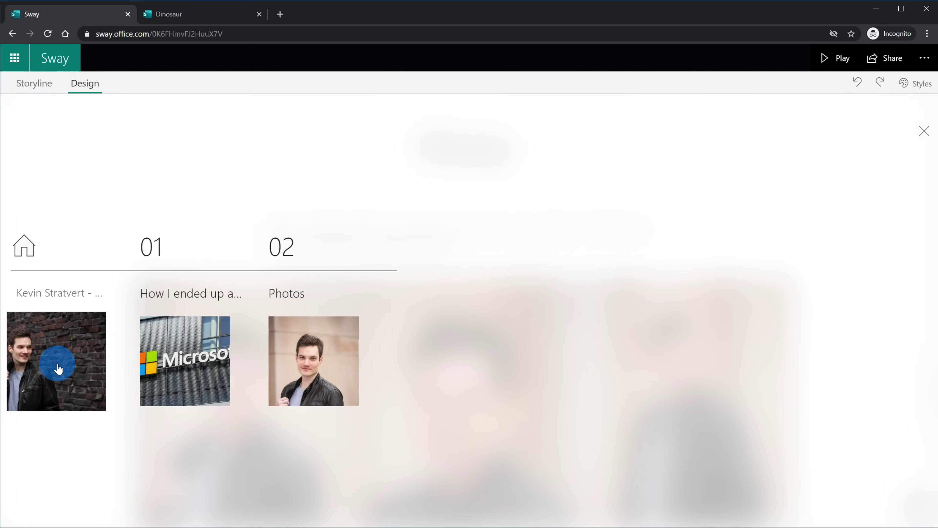
click(61, 368)
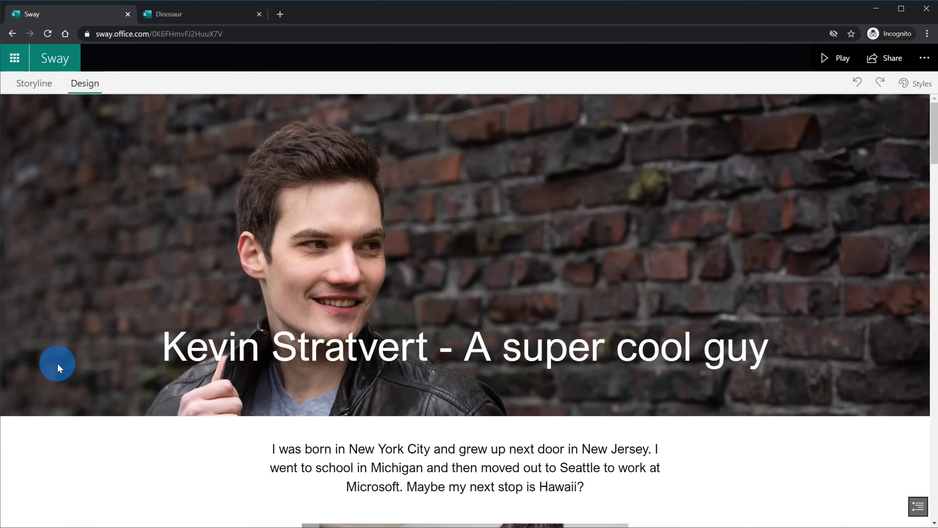
Step: Play the Sway, skim through it and return to editing
click(832, 62)
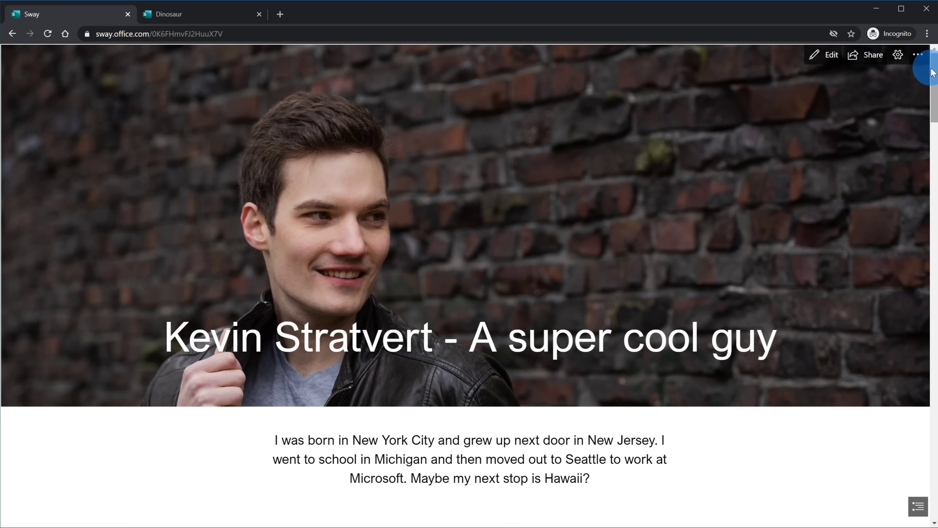
drag(935, 73, 936, 380)
drag(934, 286, 934, 45)
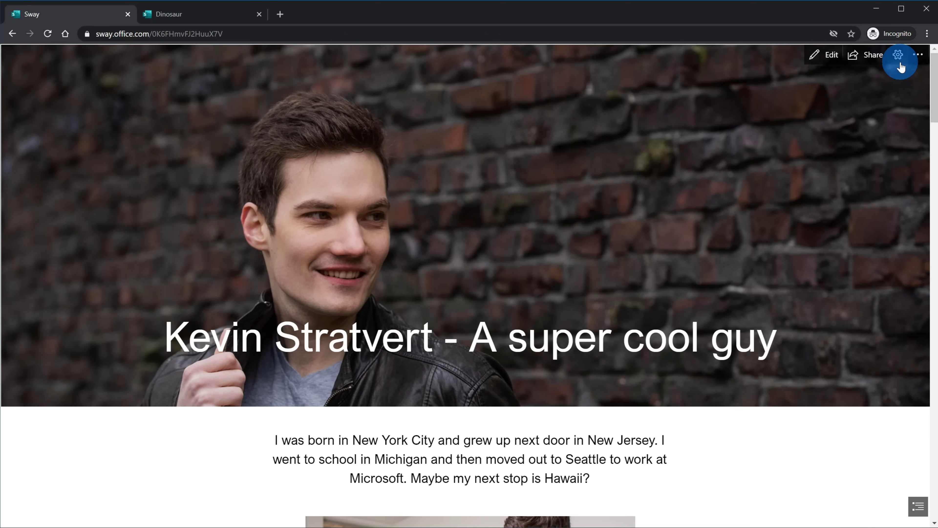
click(822, 54)
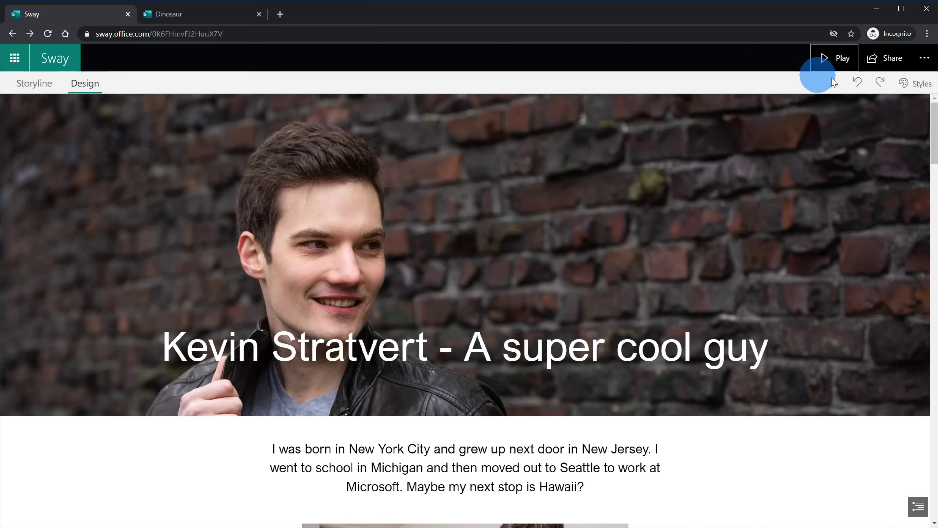
Step: Open the sharing options, preview the visual link thumbnail without copying it, and return to the sharing options
click(891, 69)
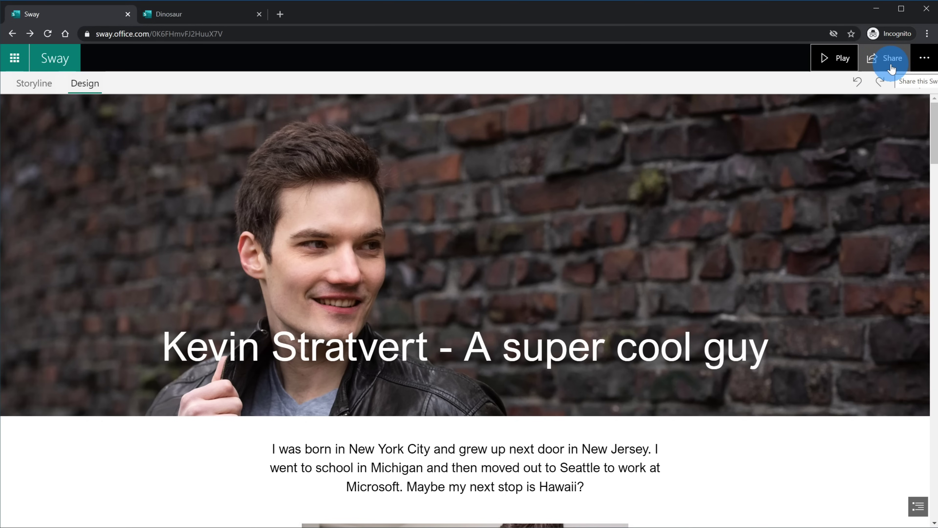
click(892, 68)
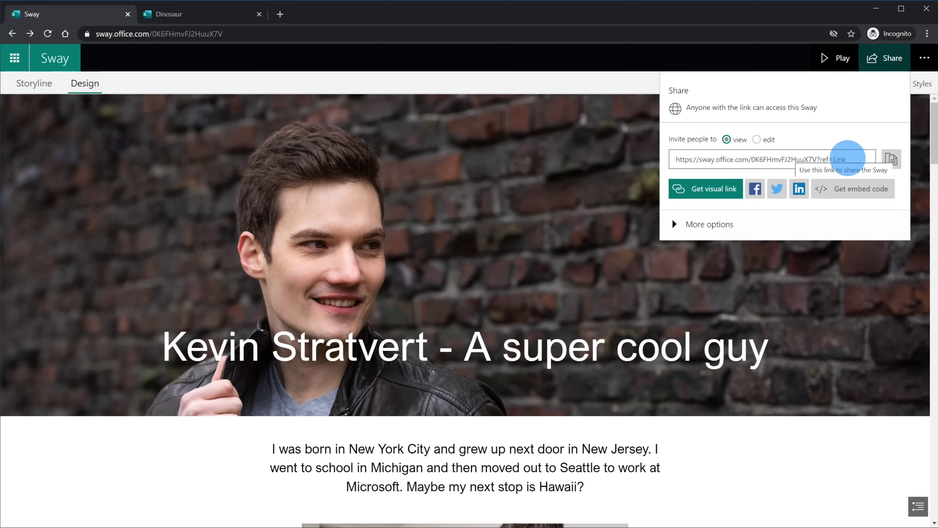
click(719, 189)
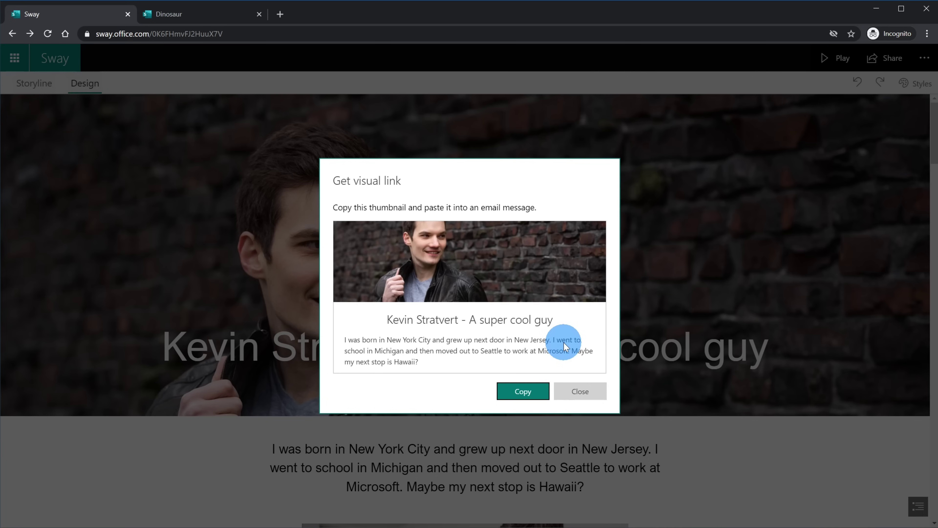
click(571, 395)
click(891, 57)
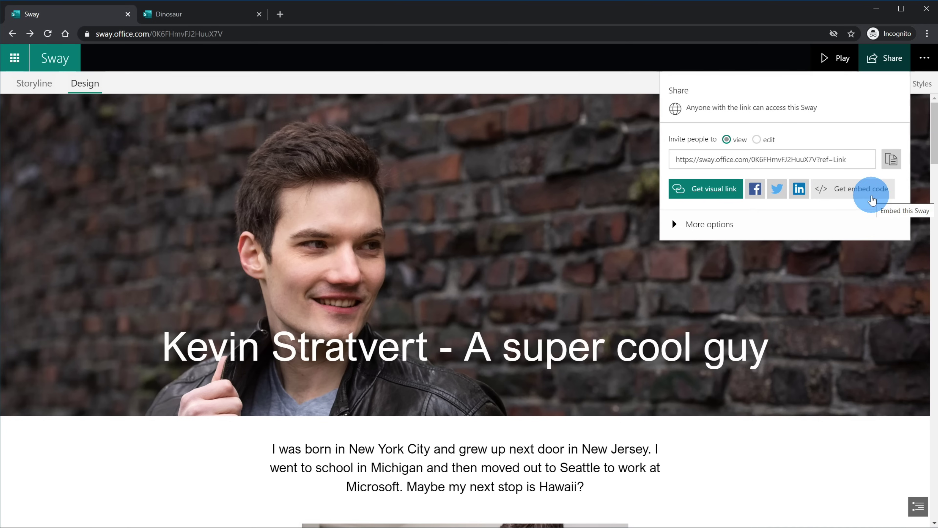
Step: View the Sway's additional options, close them and play the presentation again
click(925, 59)
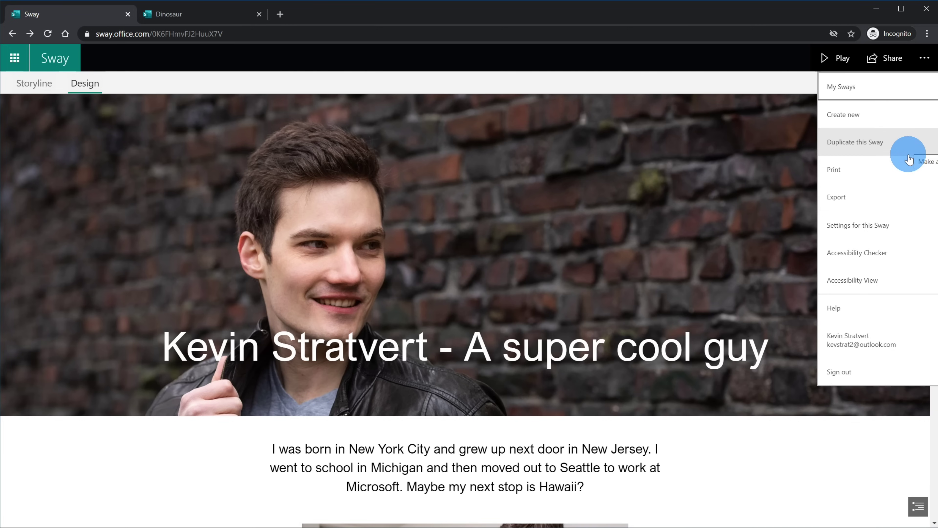
click(857, 468)
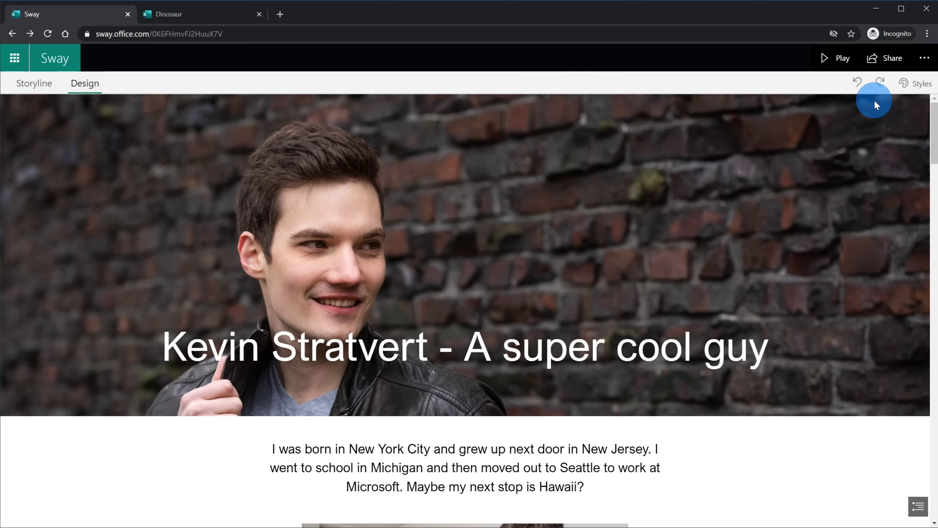
click(838, 61)
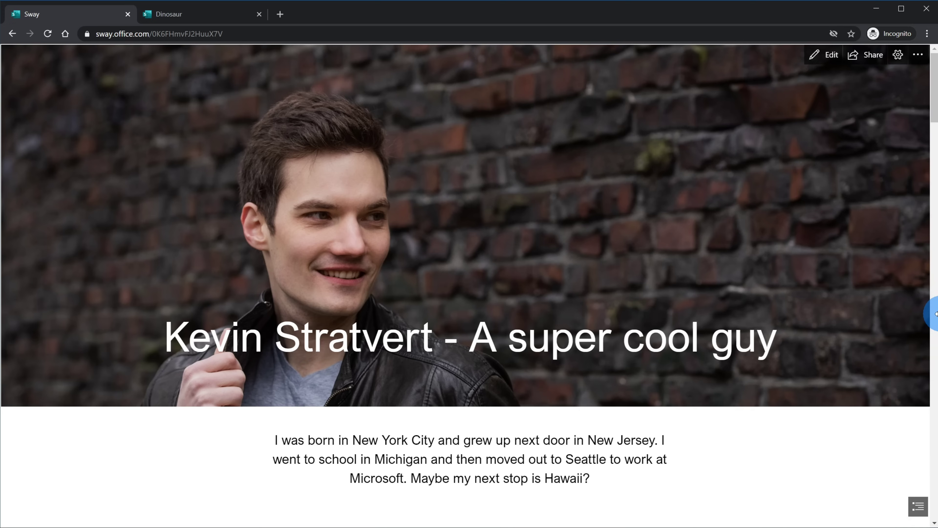
mouse_move(937, 313)
mouse_down()
mouse_move(252, 325)
mouse_move(755, 335)
mouse_move(937, 326)
mouse_up()
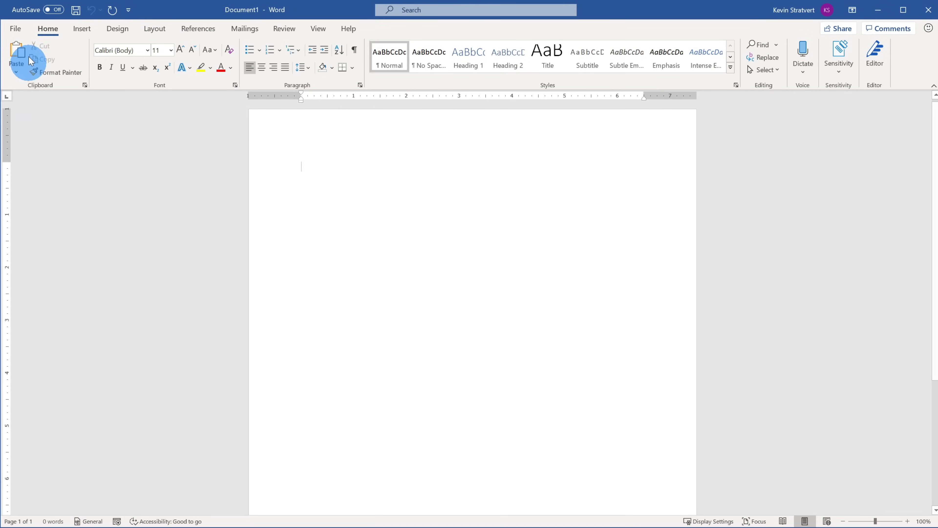
Step: In Word, open the Transform to Web Page options for the blank document and look through the available Sway styles
click(23, 29)
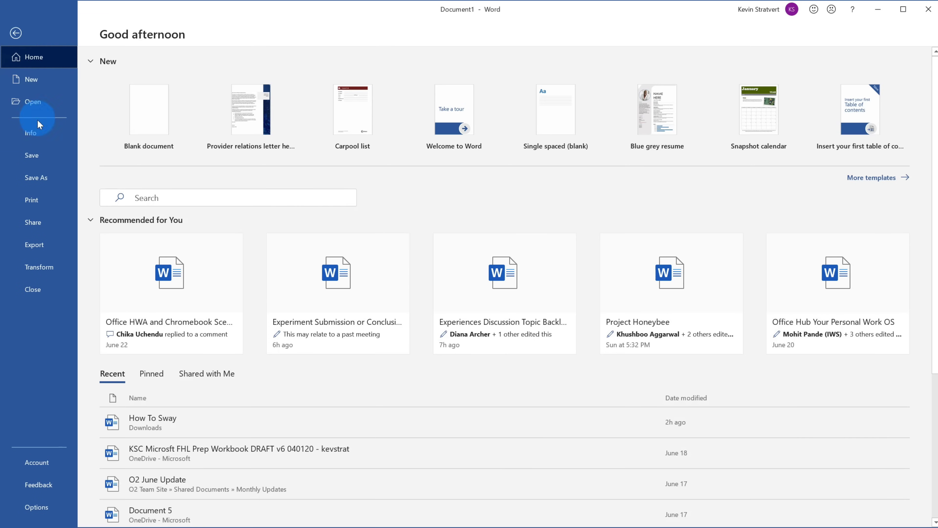
click(47, 271)
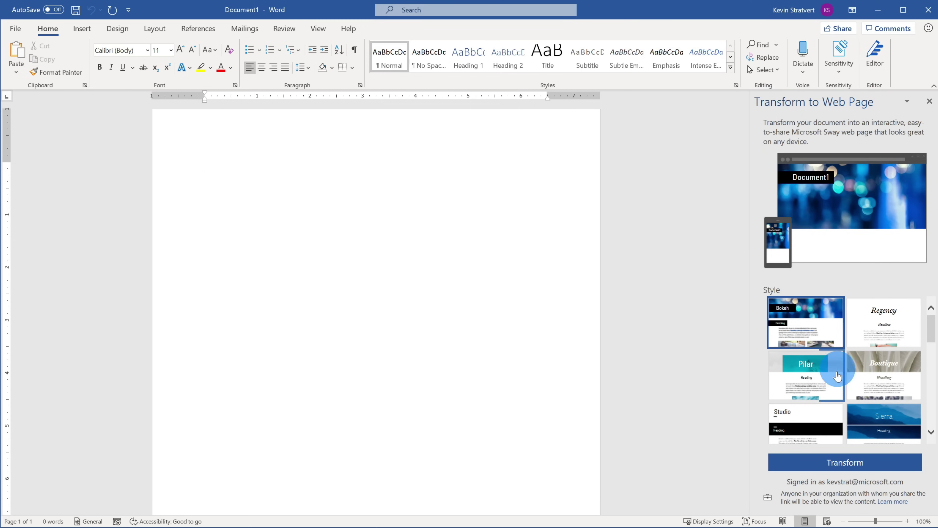
scroll(888, 339, down, 3)
scroll(893, 349, up, 3)
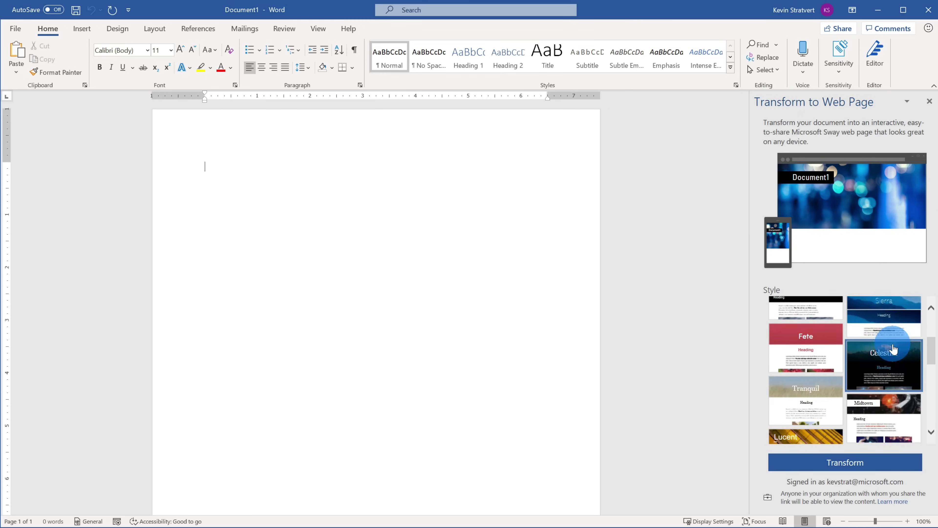